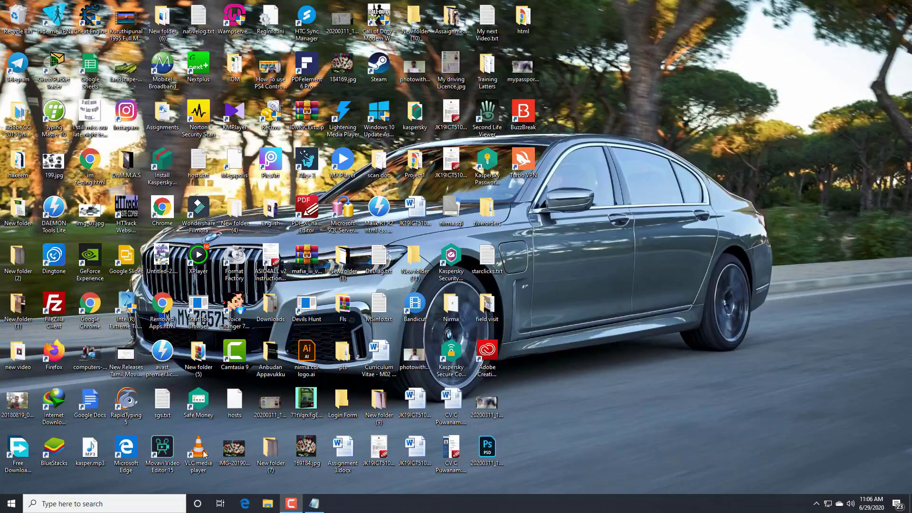
# - Launch Chrome and load the Bitdefender Total Security 2020 90-day trial URL copied from Notepad
pyautogui.doubleClick(99, 312)
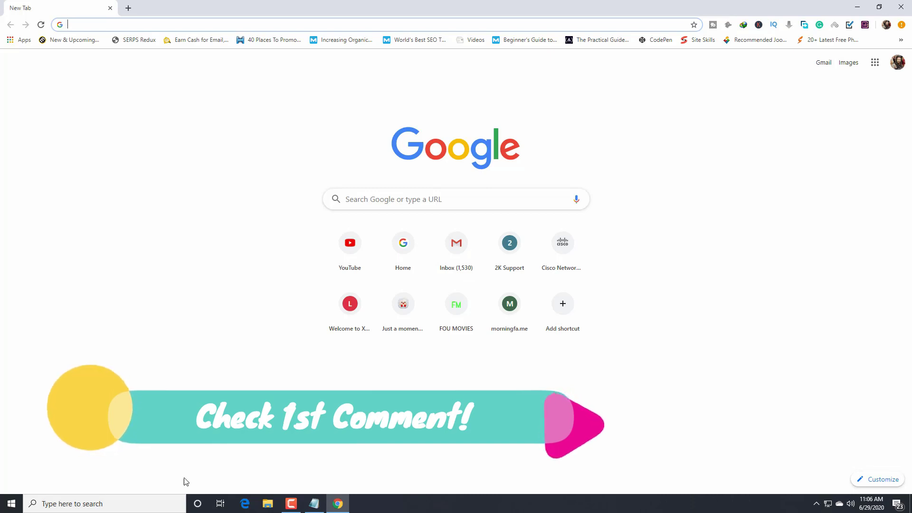
pyautogui.click(314, 503)
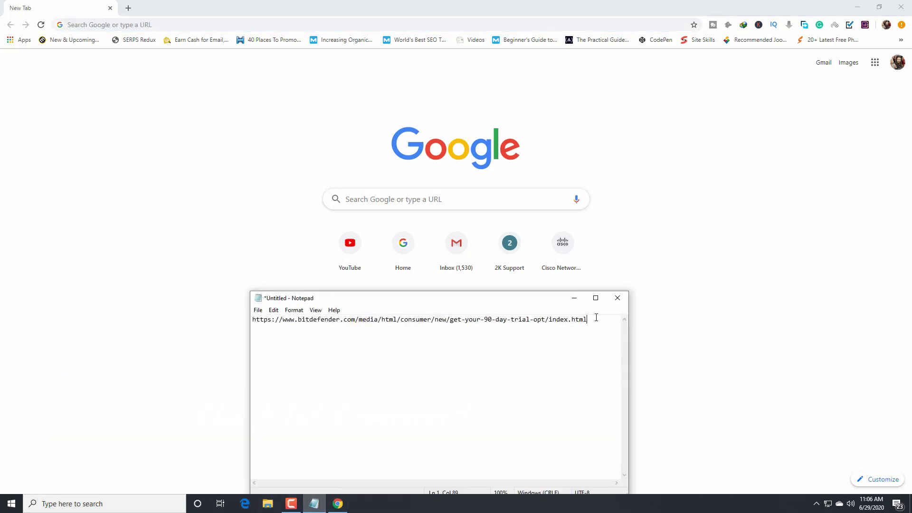
pyautogui.moveTo(596, 318); pyautogui.dragTo(245, 323)
pyautogui.hotkey('ctrl', 'c')
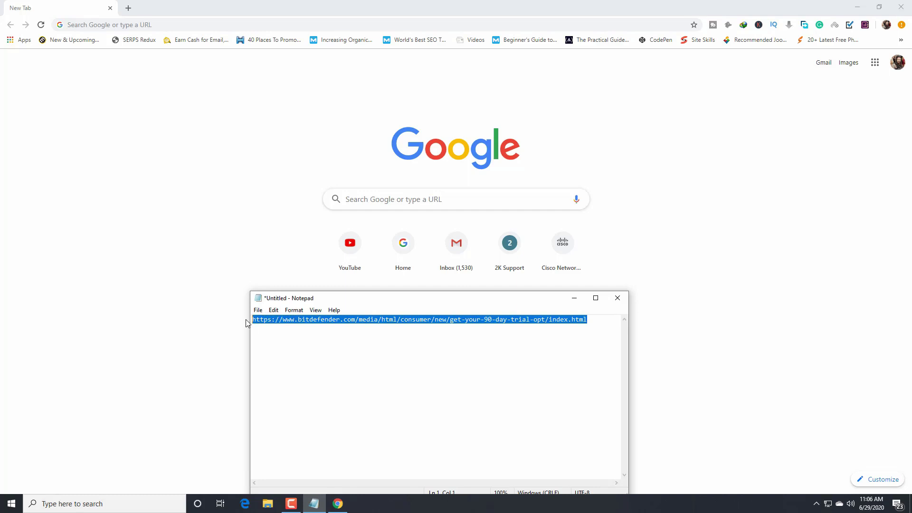
pyautogui.click(575, 297)
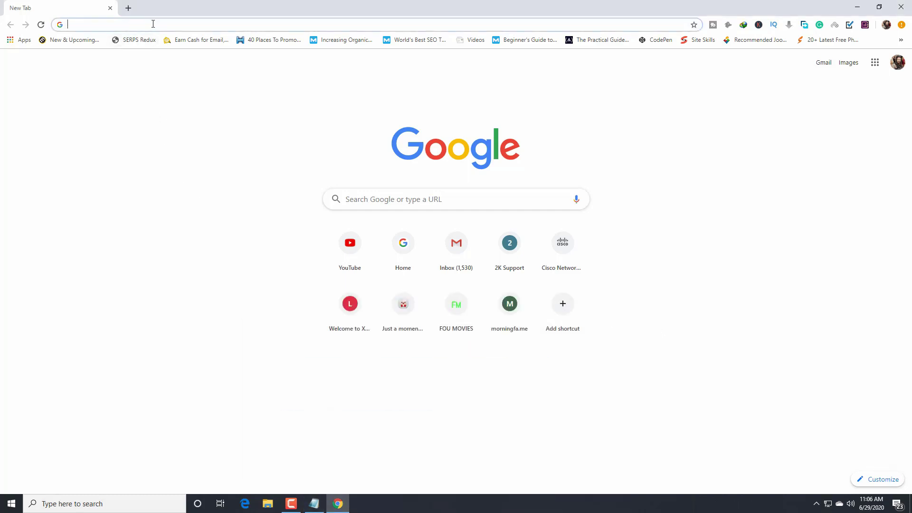
pyautogui.hotkey('ctrl', 'v')
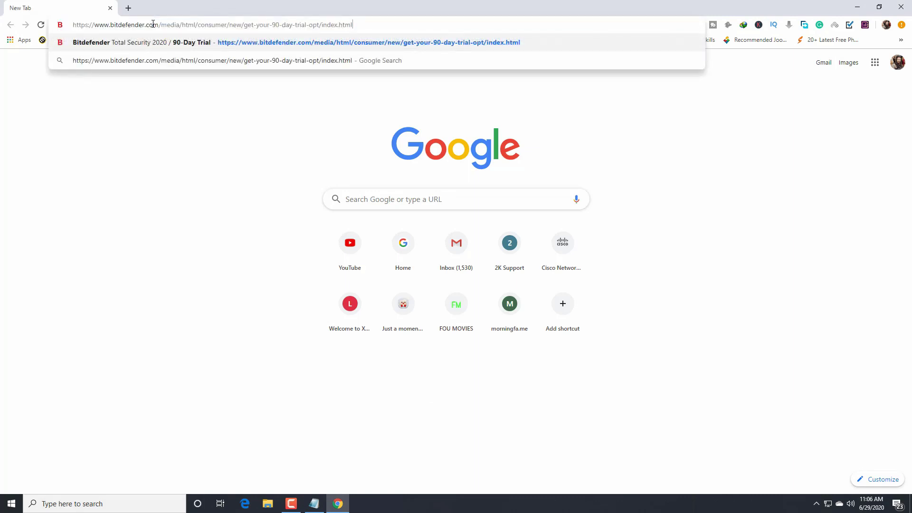
pyautogui.press('Return')
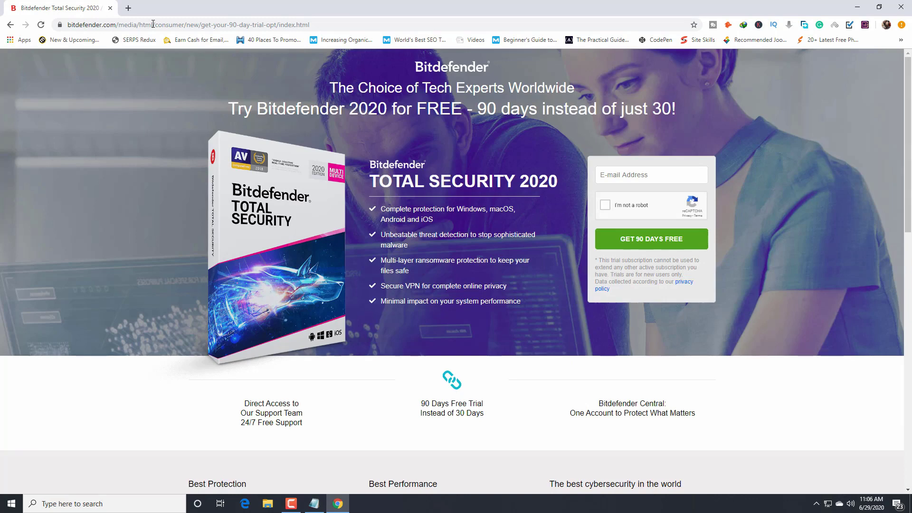
pyautogui.scroll(-2, 430, 351)
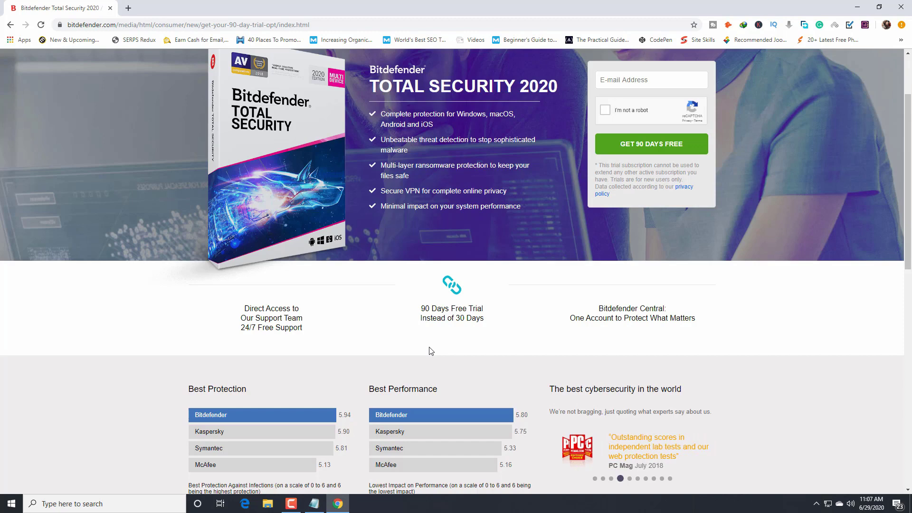
pyautogui.scroll(2, 474, 326)
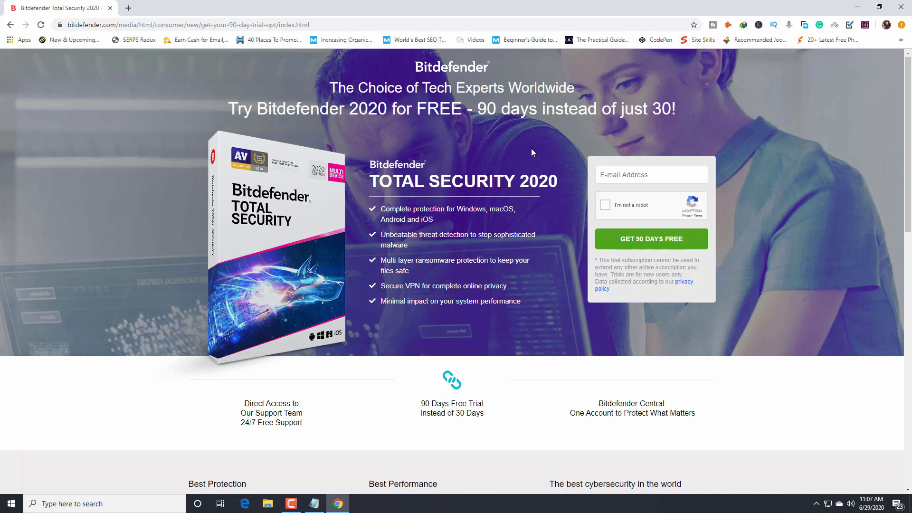
# - Search Google for 'temporary email address' in a new tab
pyautogui.click(127, 8)
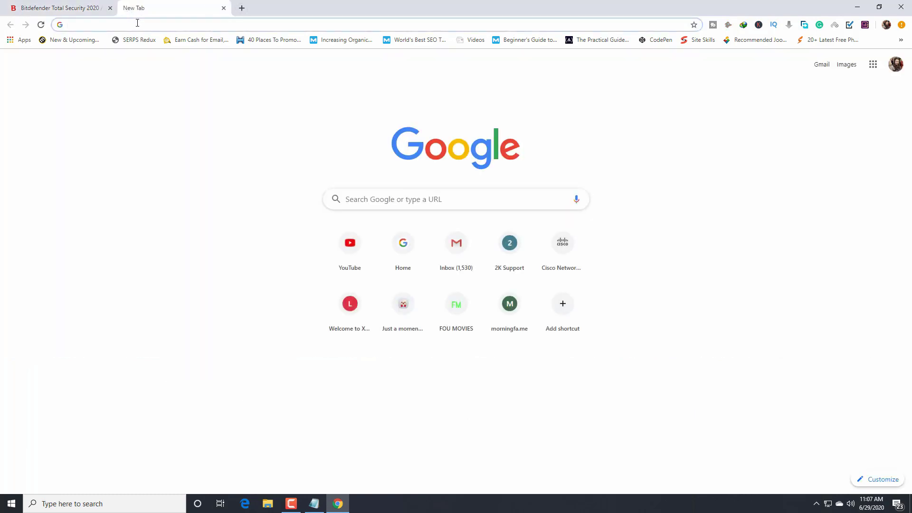
pyautogui.write('temporary email address')
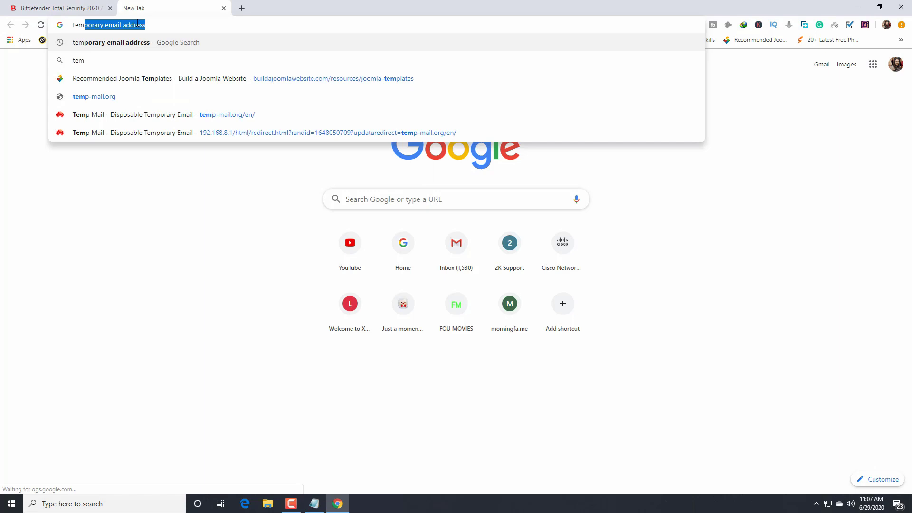
pyautogui.press('Right')
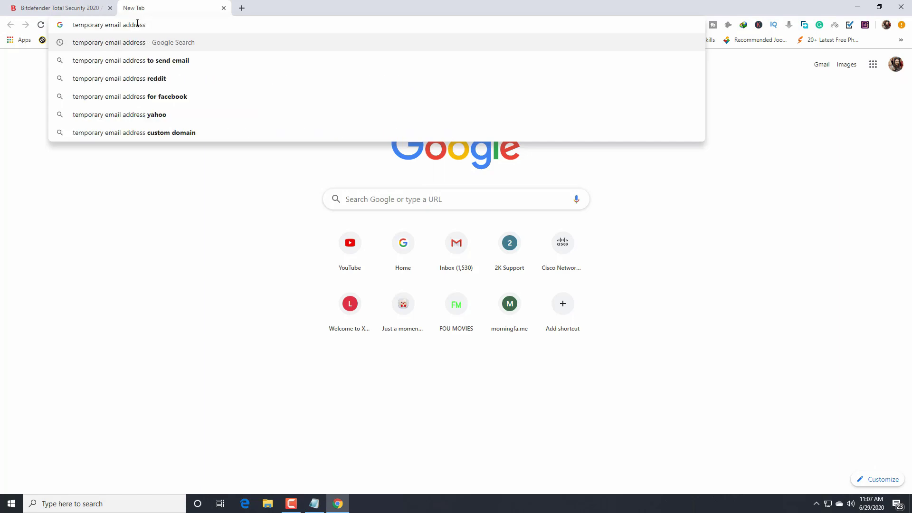
pyautogui.press('Return')
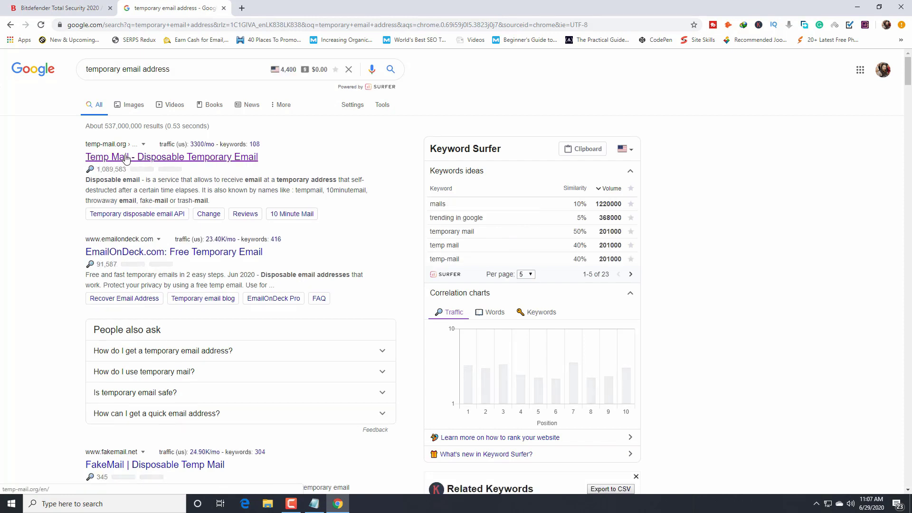
# - Open Temp Mail from the results and copy its generated temporary e-mail address
pyautogui.click(184, 159)
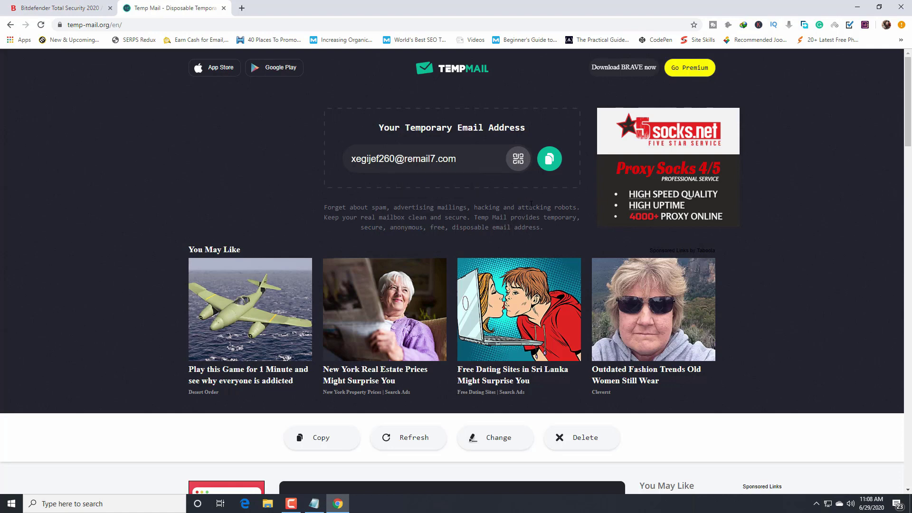
pyautogui.click(547, 166)
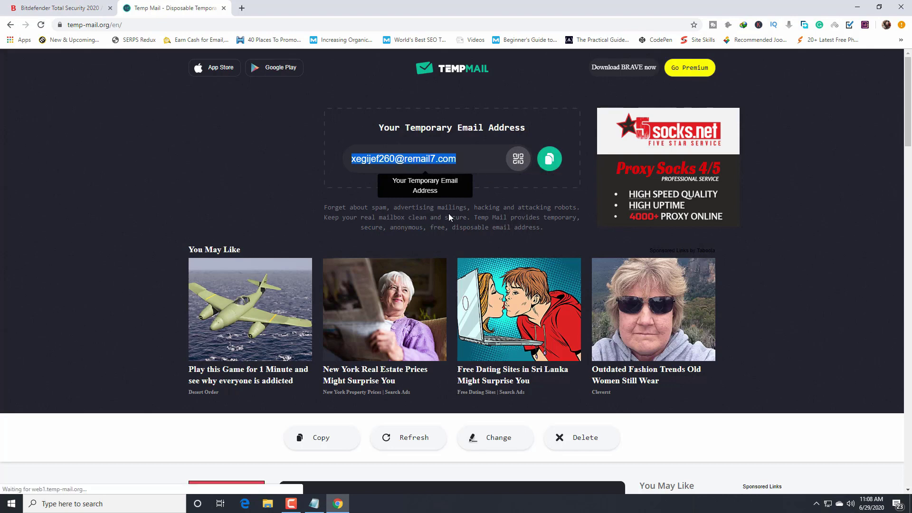
pyautogui.scroll(-4, 448, 213)
pyautogui.scroll(-3, 193, 279)
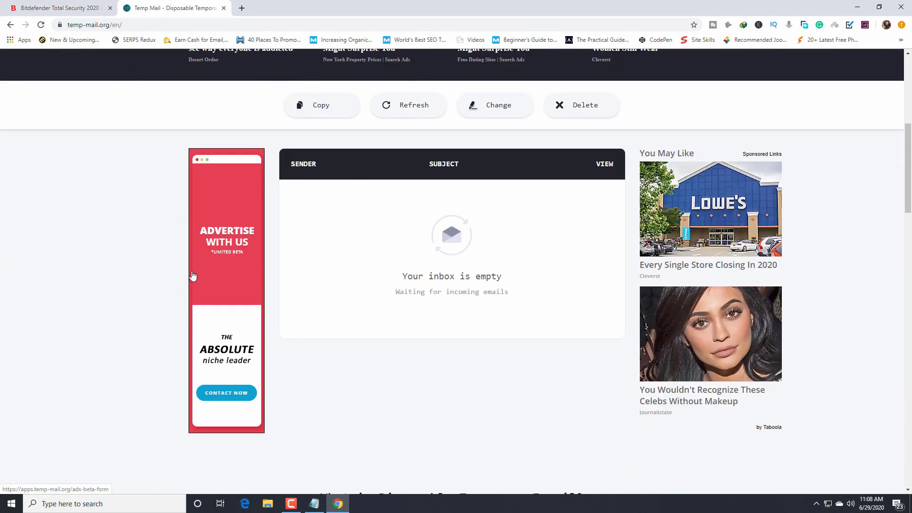
pyautogui.scroll(4, 192, 276)
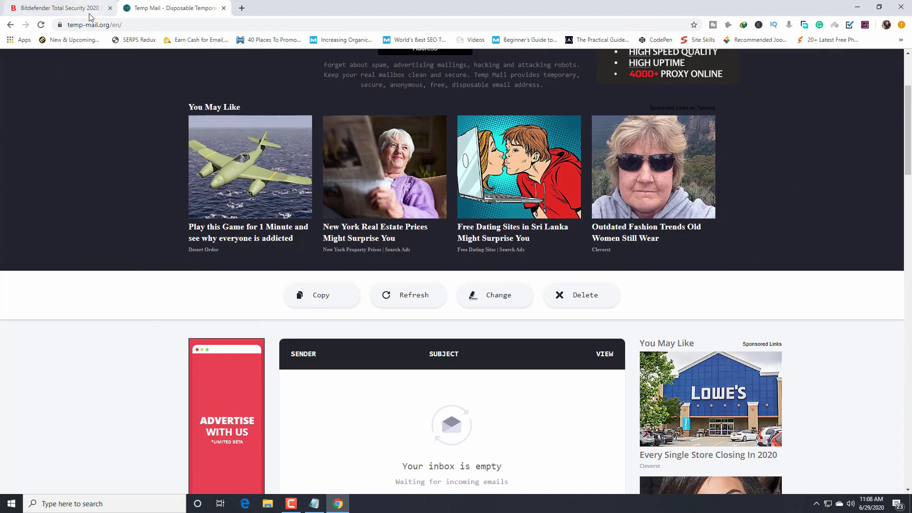
# - Paste the temporary address into the Bitdefender trial's E-mail field and tick I'm not a robot
pyautogui.click(91, 10)
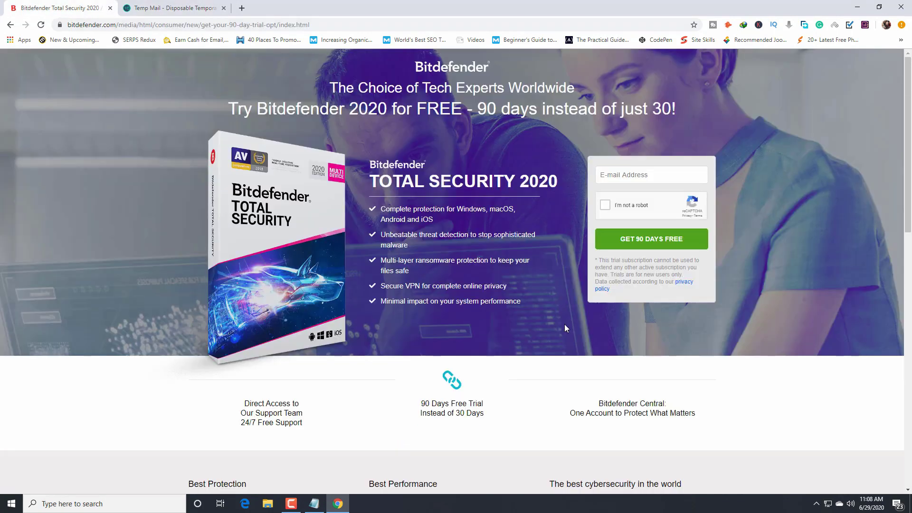
pyautogui.click(669, 175)
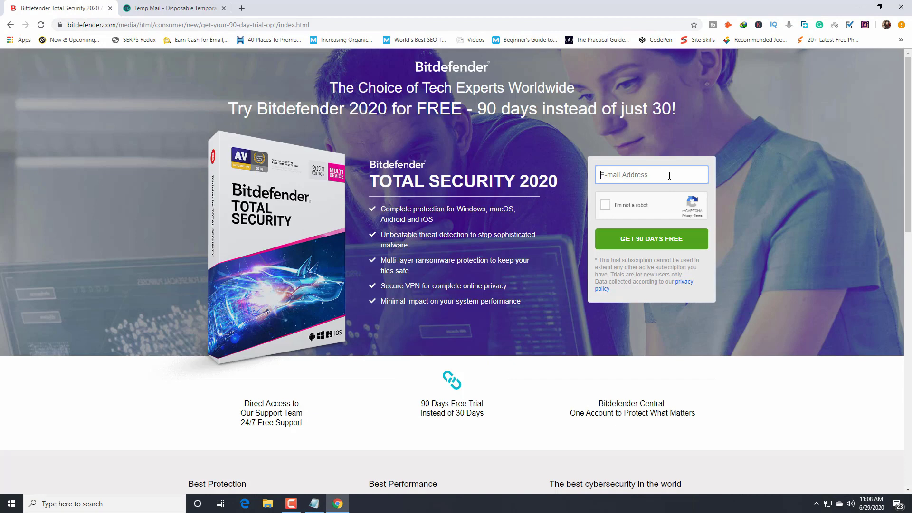
pyautogui.hotkey('ctrl', 'v')
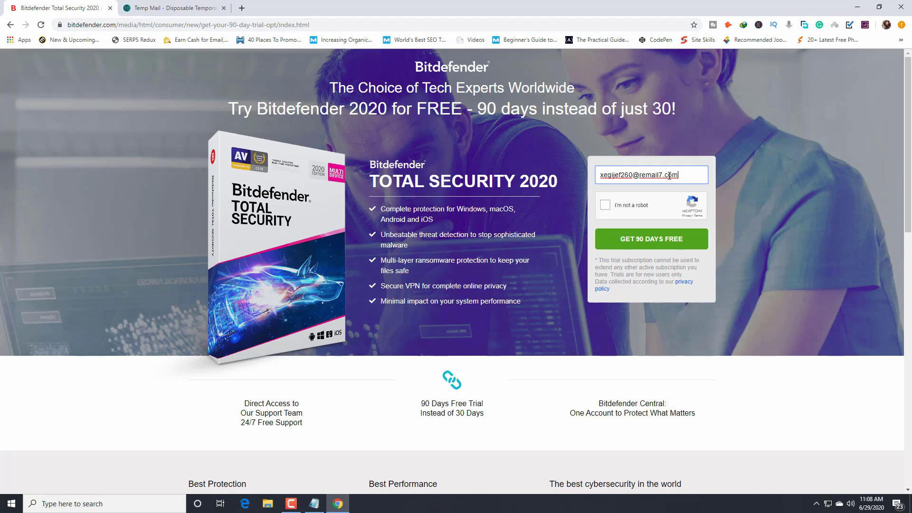
pyautogui.click(605, 205)
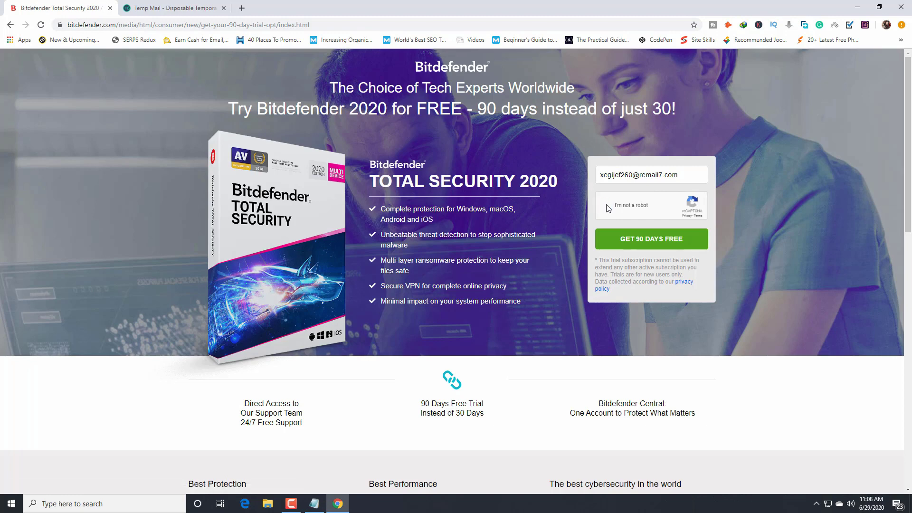
# - Request the 90-day trial and enter a full name on the sign-up form
pyautogui.click(628, 251)
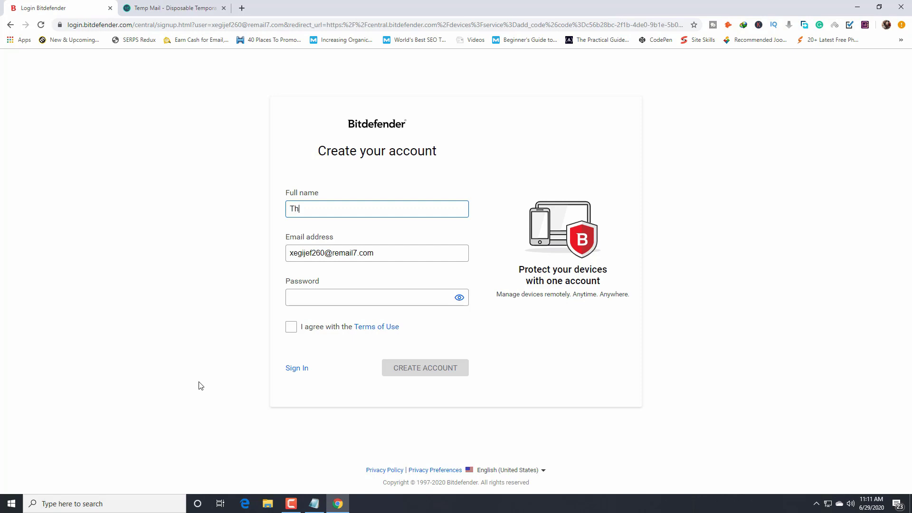
pyautogui.write('Undertaker')
pyautogui.click(329, 301)
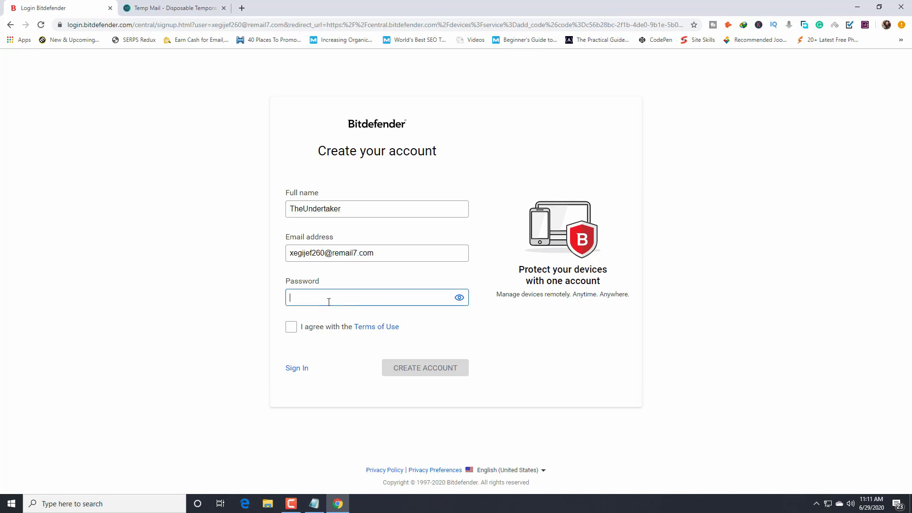
pyautogui.click(459, 298)
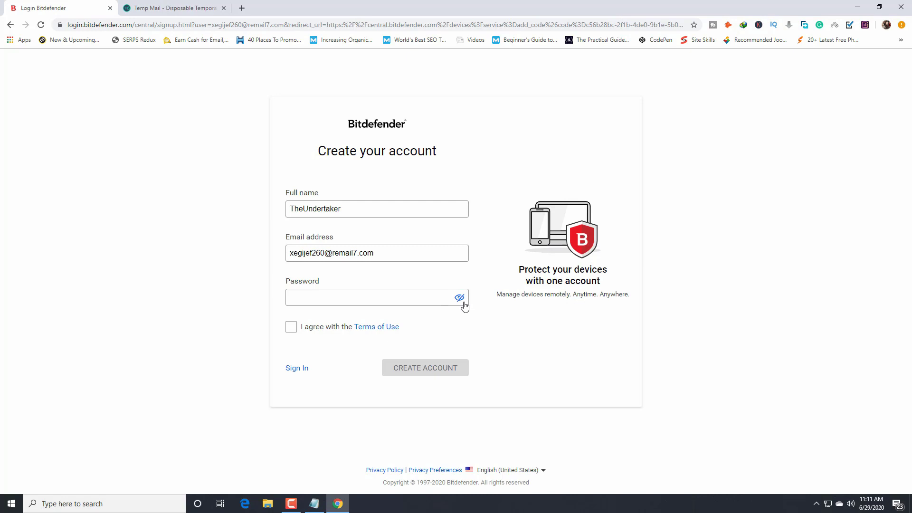
pyautogui.click(460, 298)
pyautogui.click(386, 300)
# - Enter a strong password, reveal it to check, agree to the Terms of Use and create the account
pyautogui.write('a')
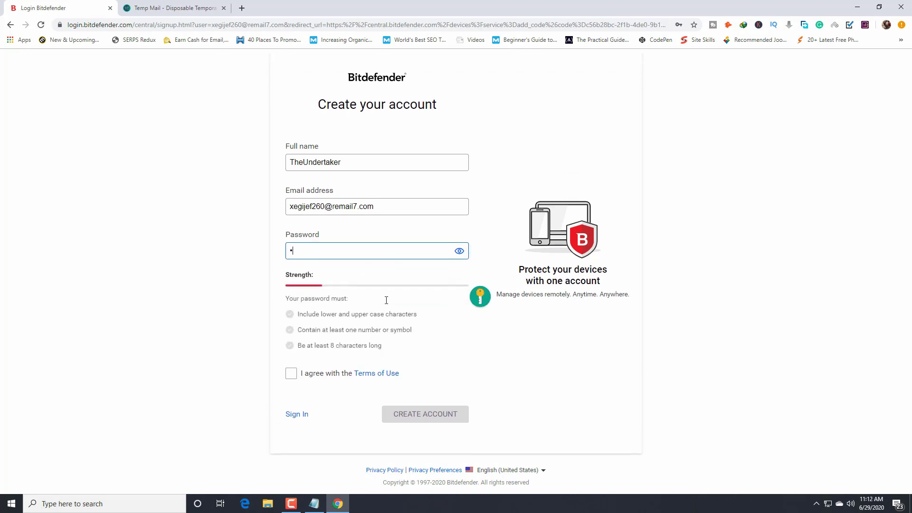
pyautogui.write('Bc')
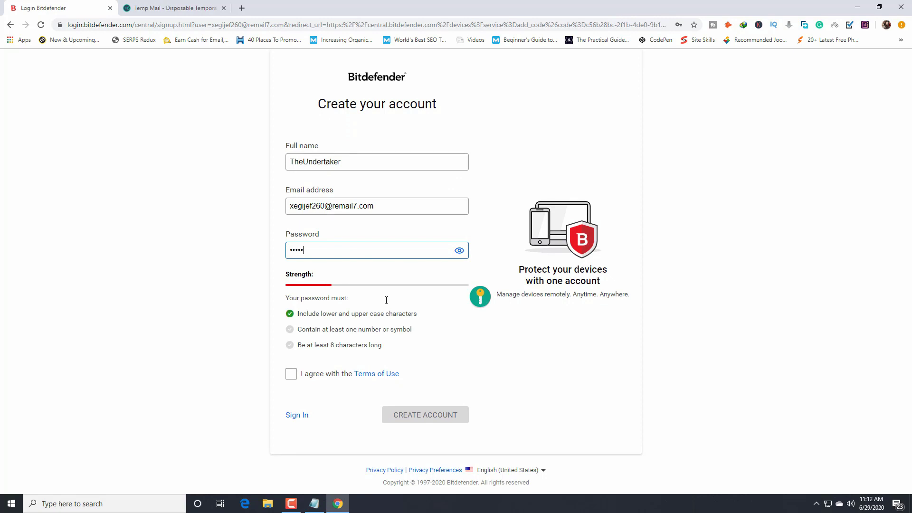
pyautogui.write('defghijk12')
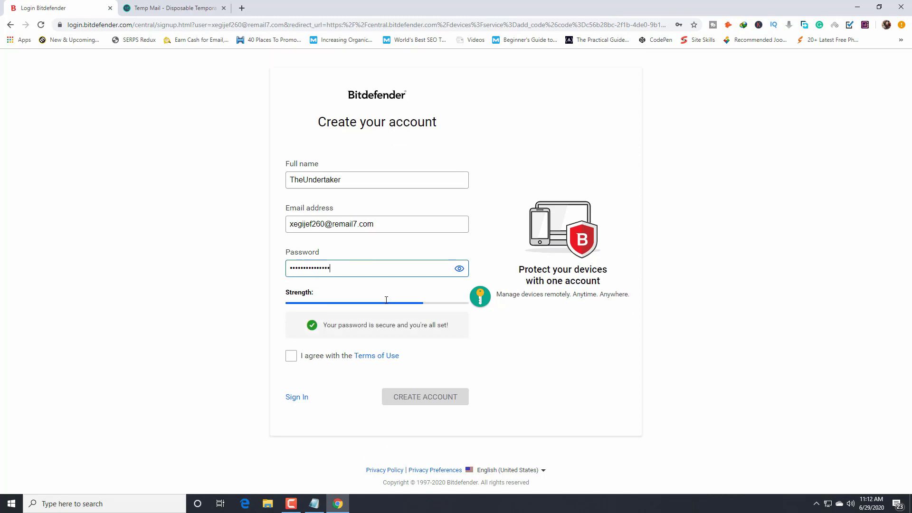
pyautogui.click(458, 268)
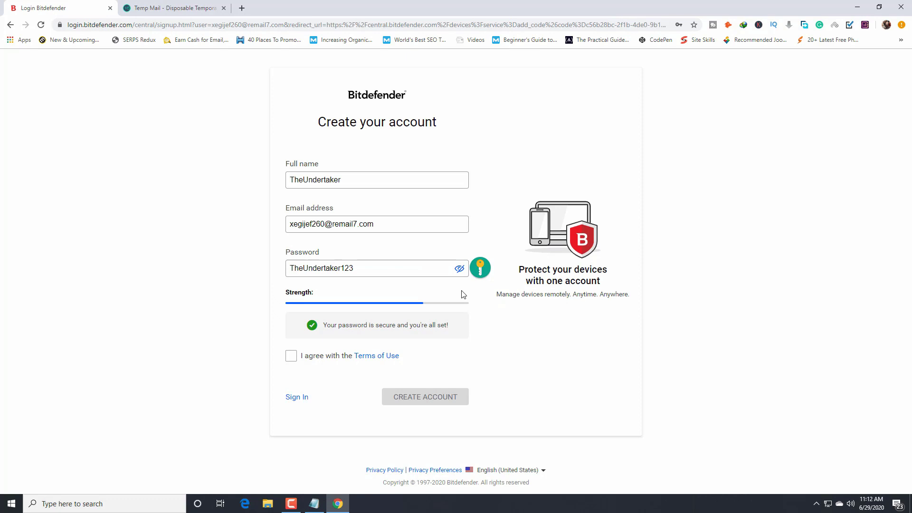
pyautogui.click(292, 357)
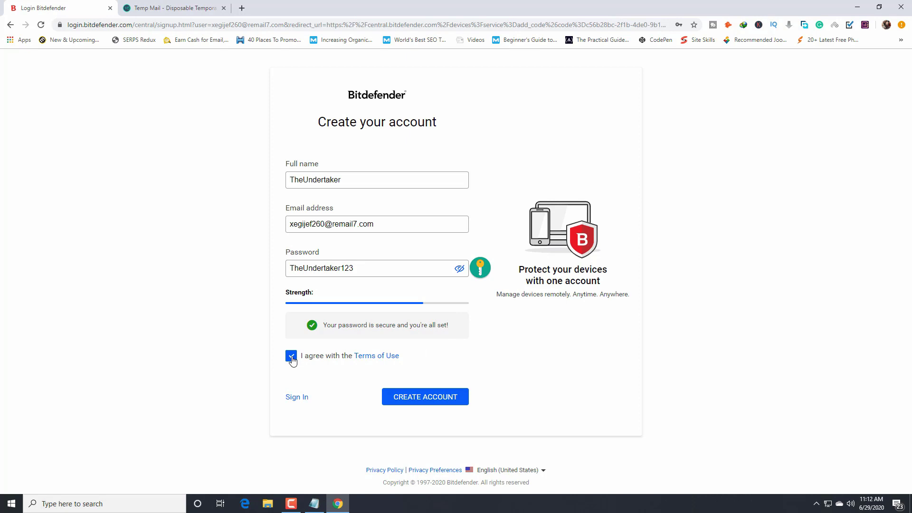
pyautogui.click(417, 404)
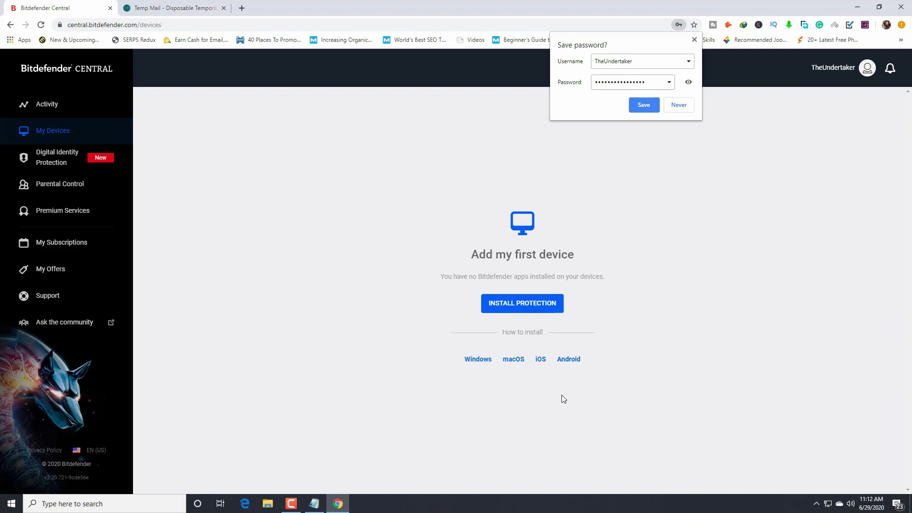
# - Switch to the Temp Mail tab to check for Bitdefender's confirmation e-mail
pyautogui.click(189, 9)
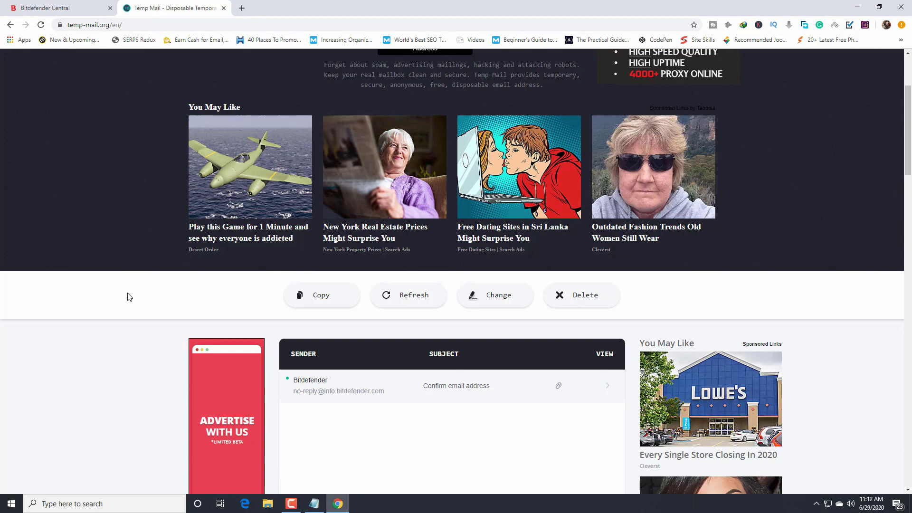
# - Open Bitdefender's 'Confirm email address' message in the Temp Mail inbox and verify the account
pyautogui.scroll(3, 227, 361)
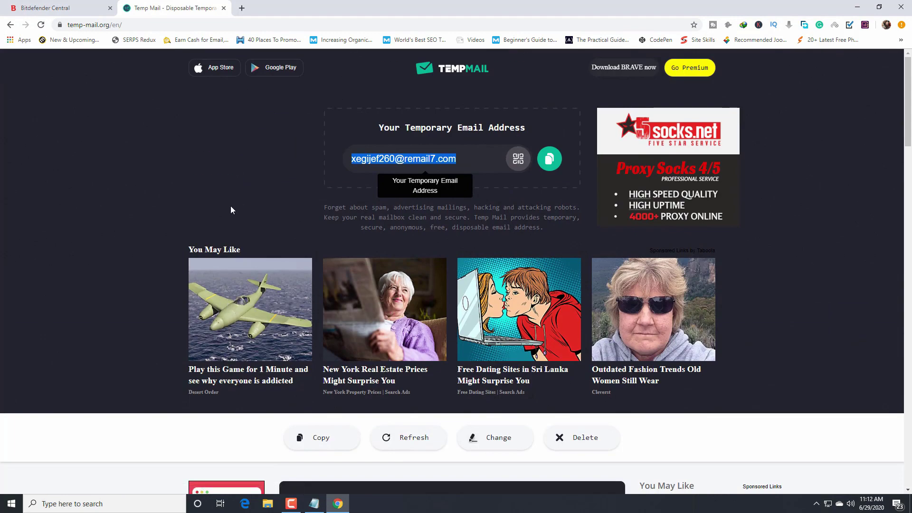
pyautogui.scroll(-6, 231, 210)
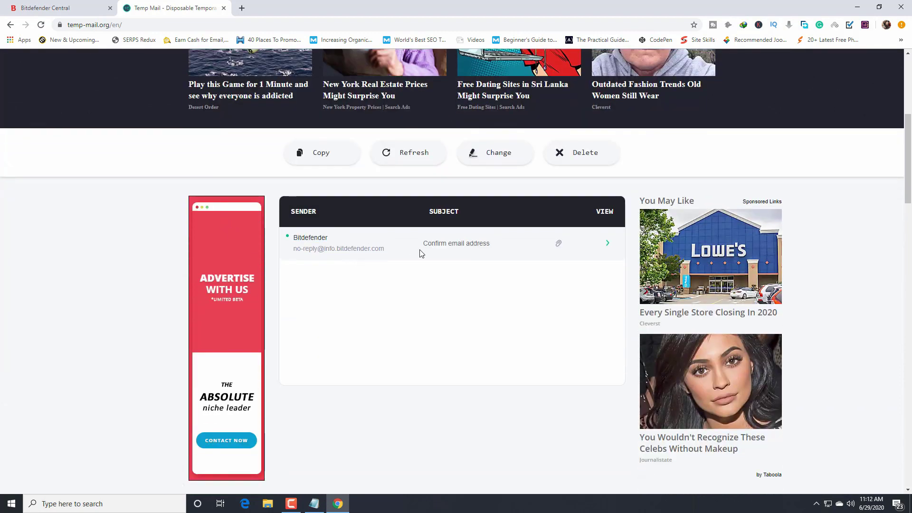
pyautogui.click(335, 248)
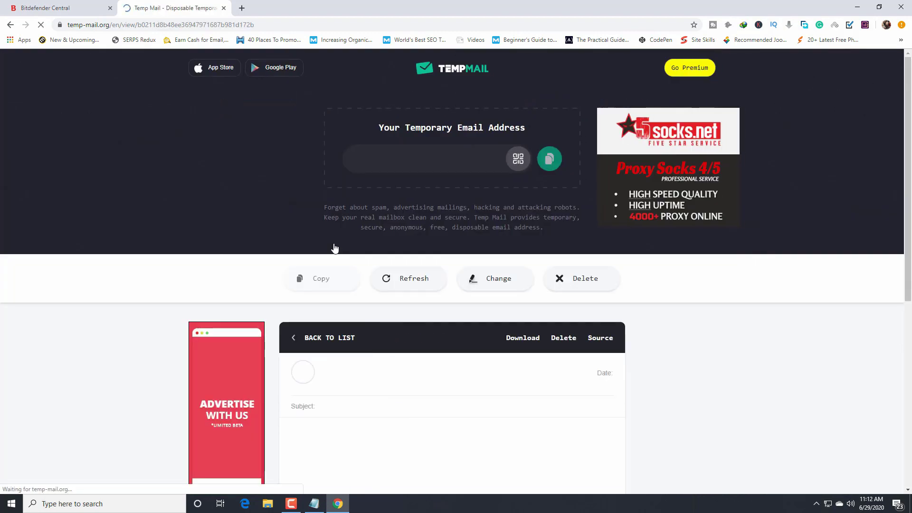
pyautogui.scroll(-4, 361, 337)
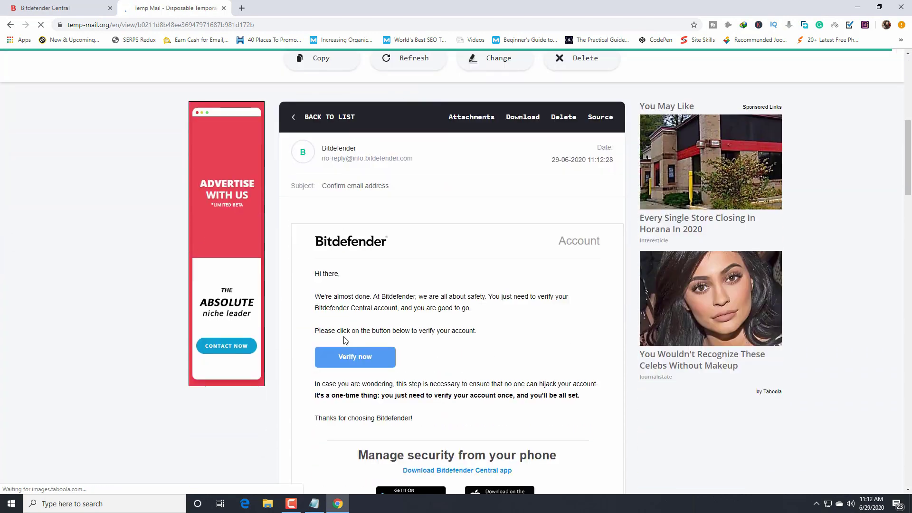
pyautogui.scroll(-4, 366, 352)
pyautogui.scroll(3, 364, 332)
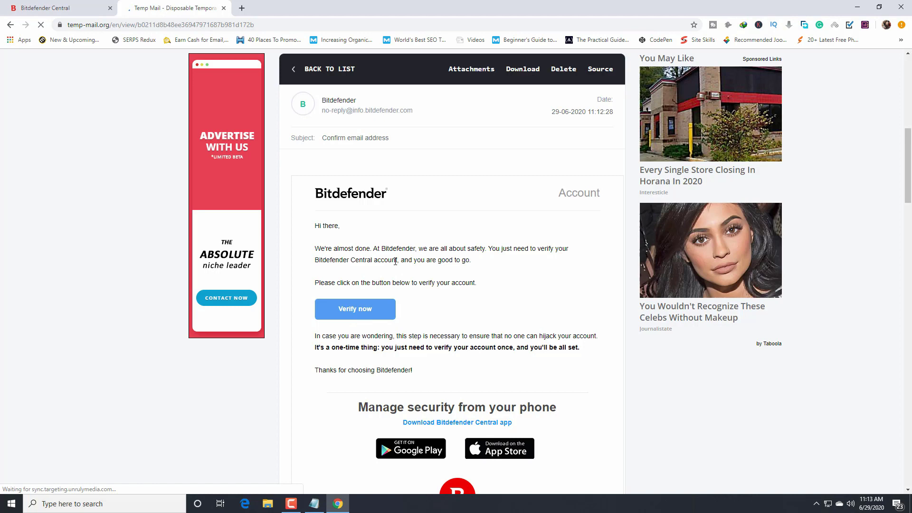
pyautogui.scroll(-2, 392, 251)
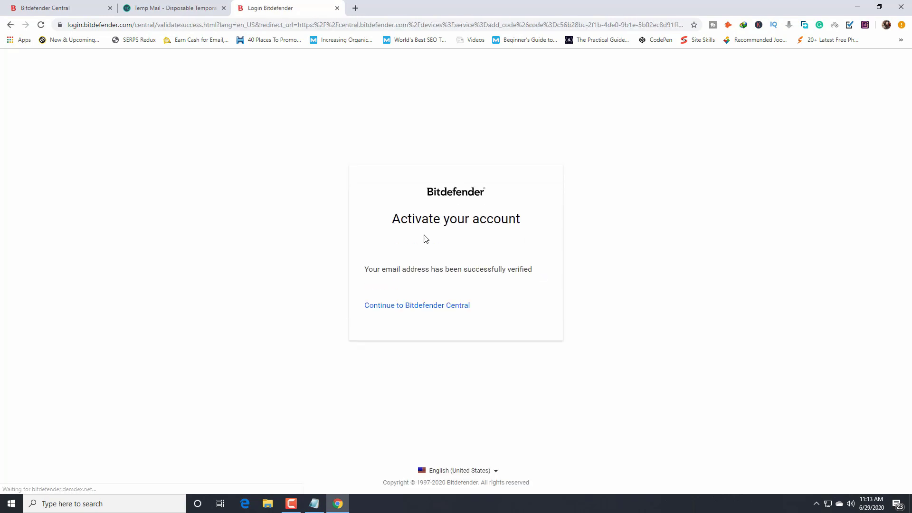
# - Continue to Bitdefender Central, choose Protect this device and set Me as the owner
pyautogui.click(440, 309)
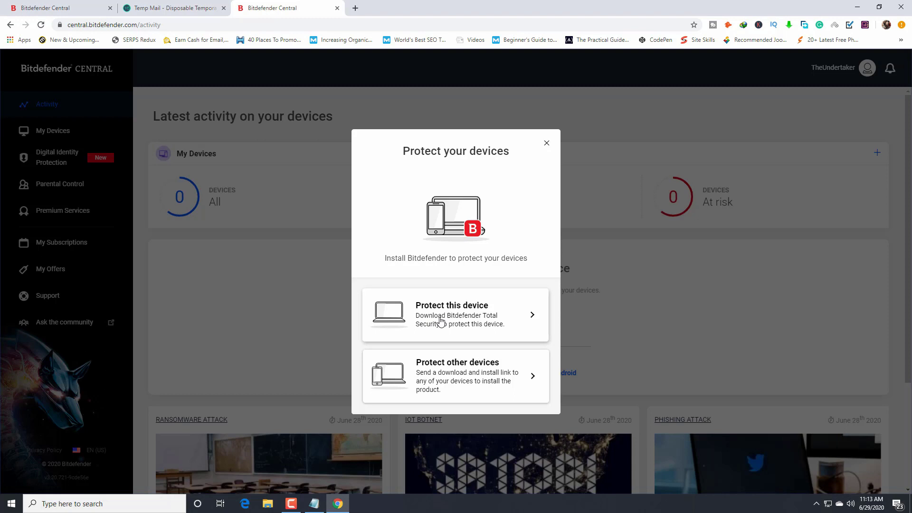
pyautogui.click(464, 319)
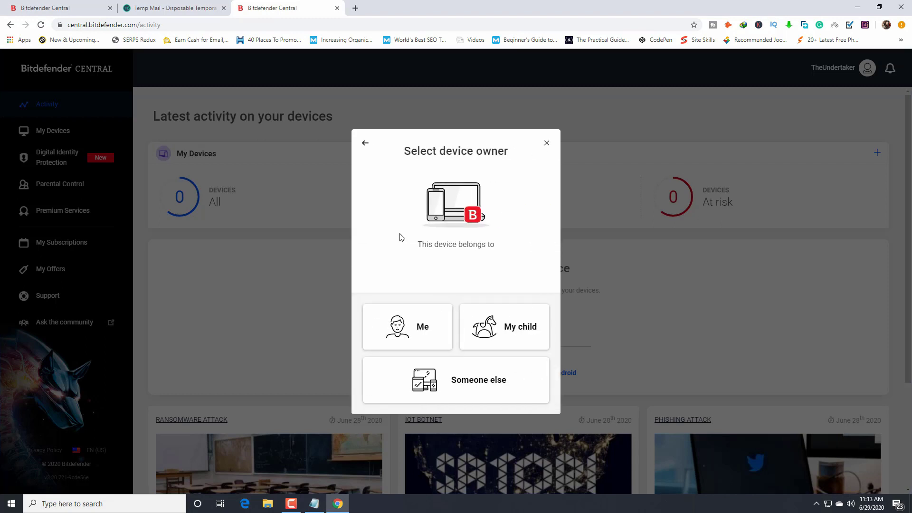
pyautogui.click(417, 331)
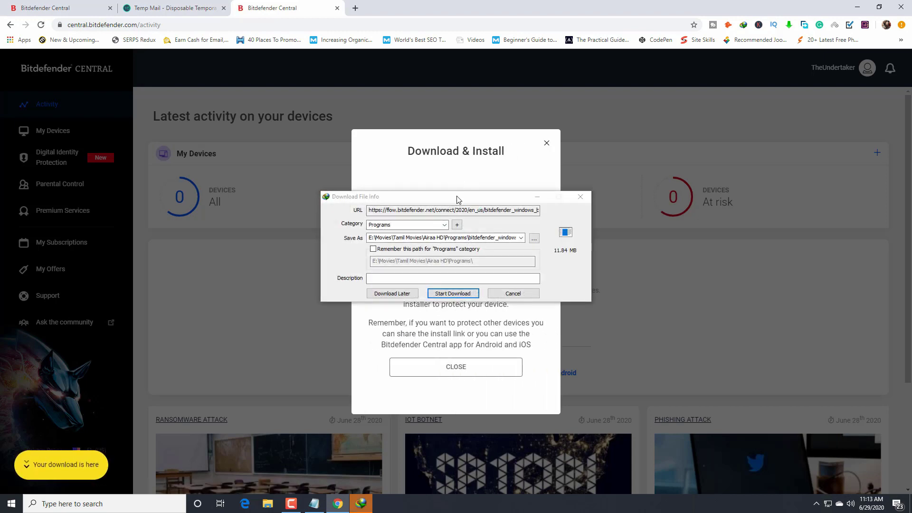
# - Set the installer's save location to E:\softwears and start the 11.84 MB download
pyautogui.click(534, 238)
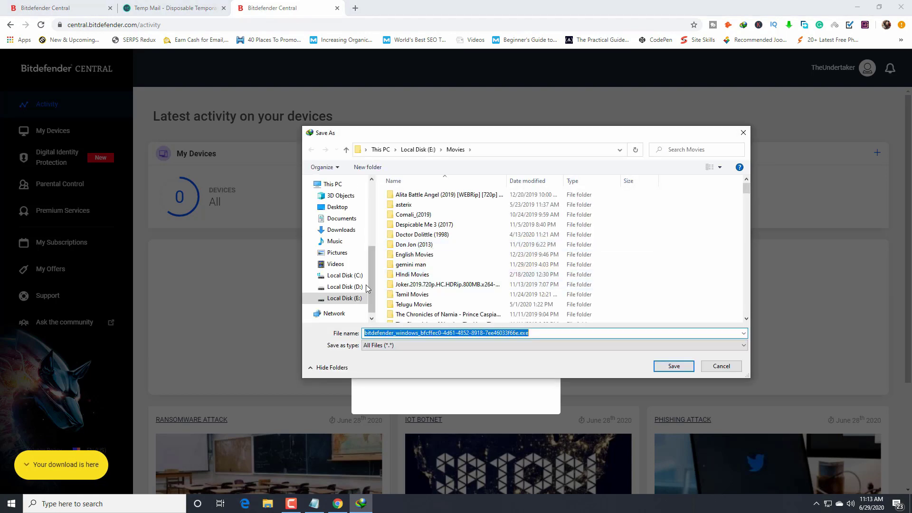
pyautogui.click(343, 298)
pyautogui.scroll(-10, 464, 279)
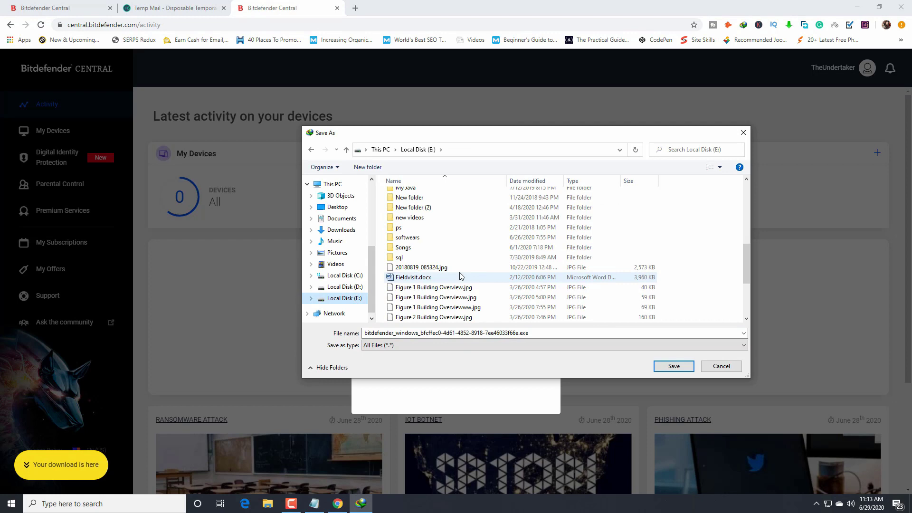
pyautogui.doubleClick(408, 237)
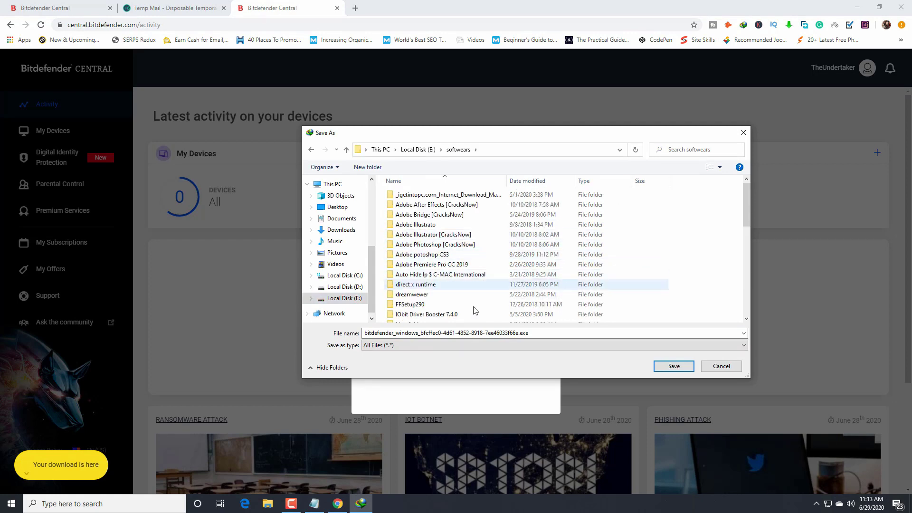
pyautogui.click(677, 367)
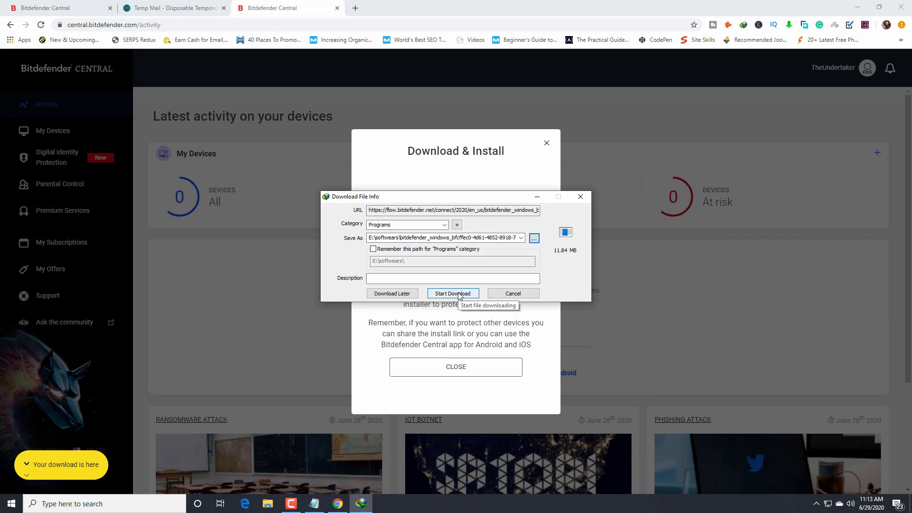
pyautogui.click(452, 294)
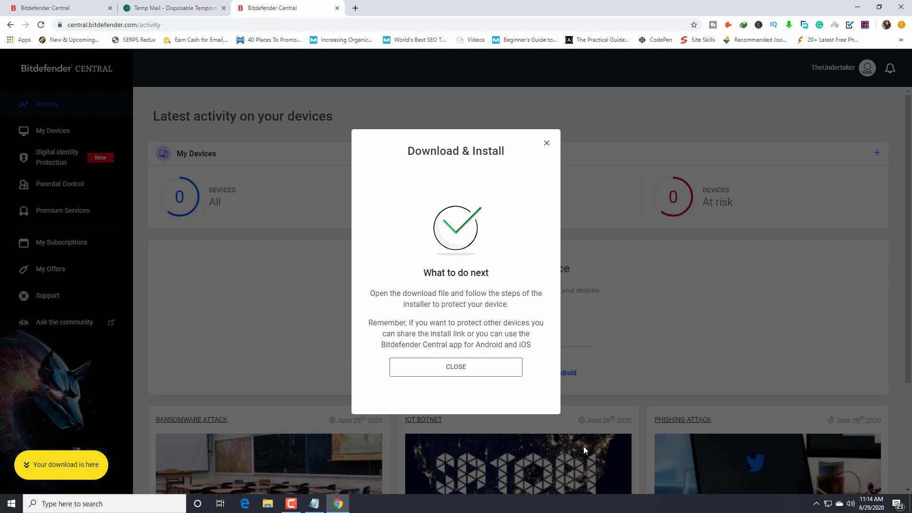
# - Close the Download & Install dialog and decline parental control with 'Not now'
pyautogui.click(468, 370)
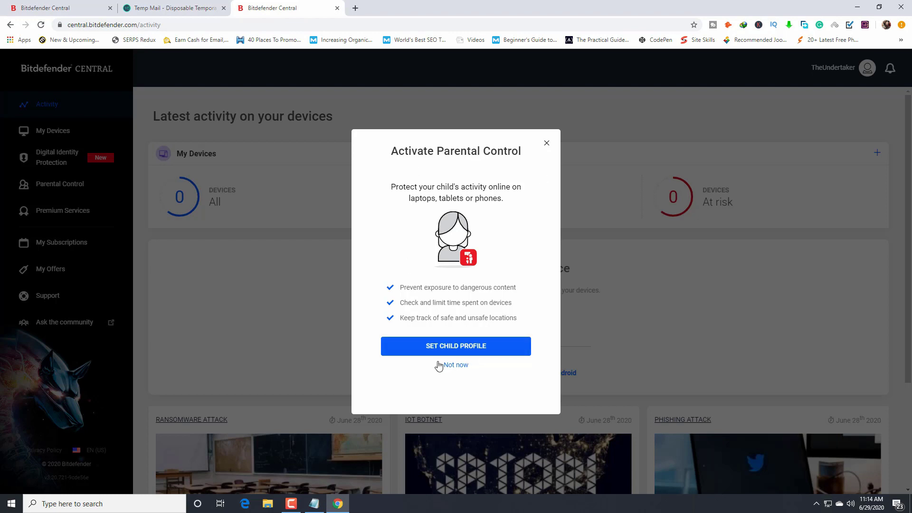
pyautogui.click(456, 365)
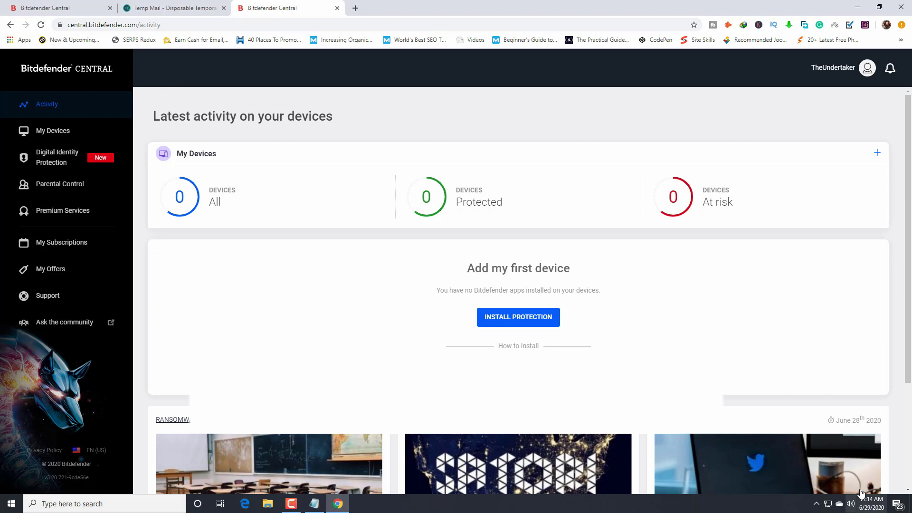
# - Open Internet Download Manager from the notification area and dismiss its startup tip
pyautogui.click(816, 505)
pyautogui.click(808, 485)
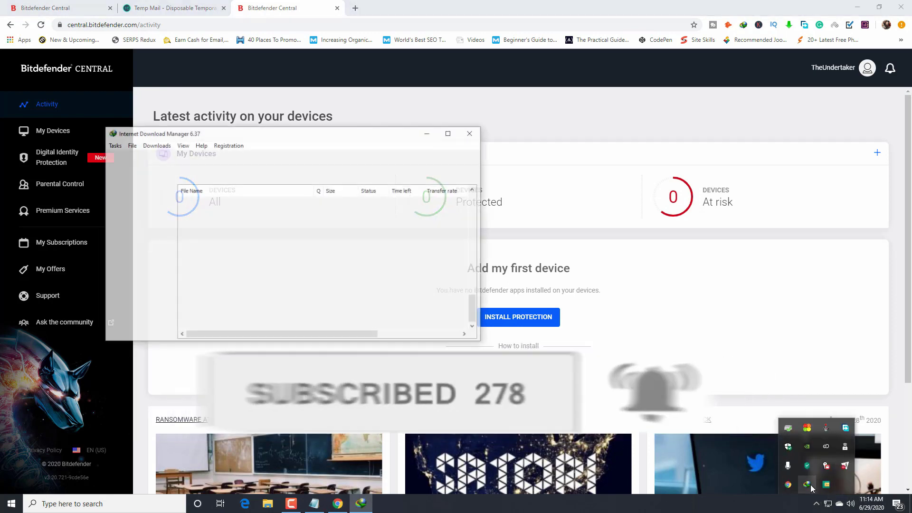
pyautogui.click(352, 294)
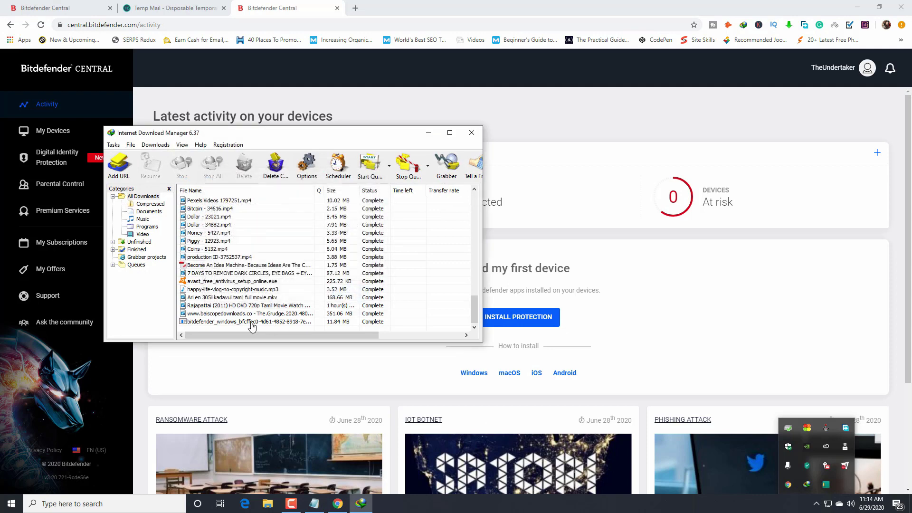
# - Run the downloaded bitdefender_windows installer from IDM's list, then return to the IDM window
pyautogui.click(199, 322)
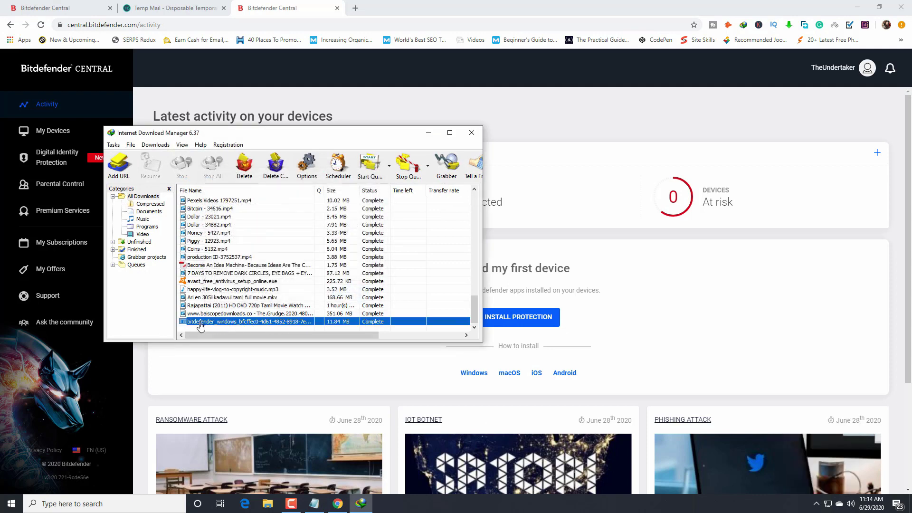
pyautogui.rightClick(219, 326)
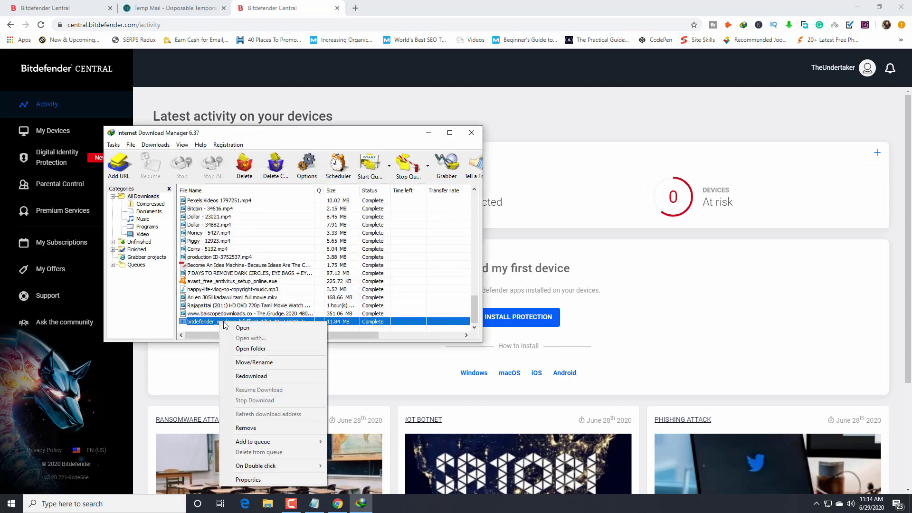
pyautogui.click(266, 328)
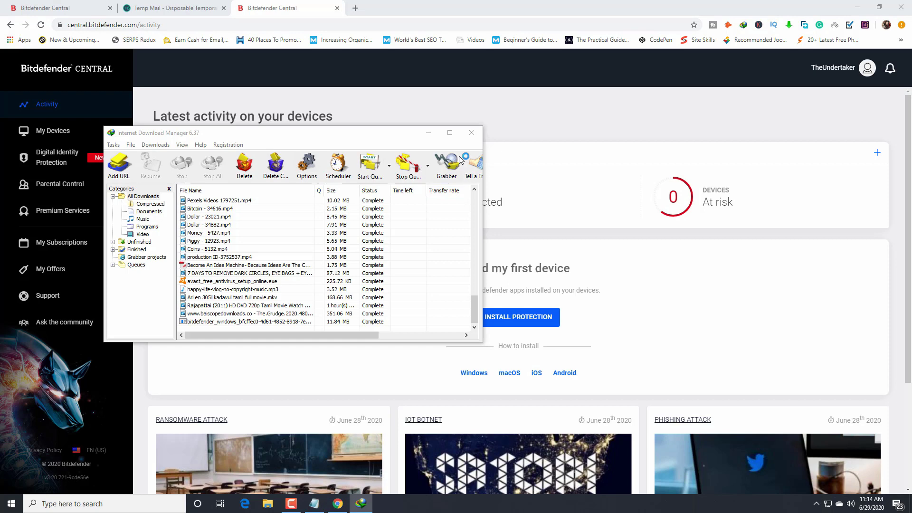
pyautogui.click(370, 333)
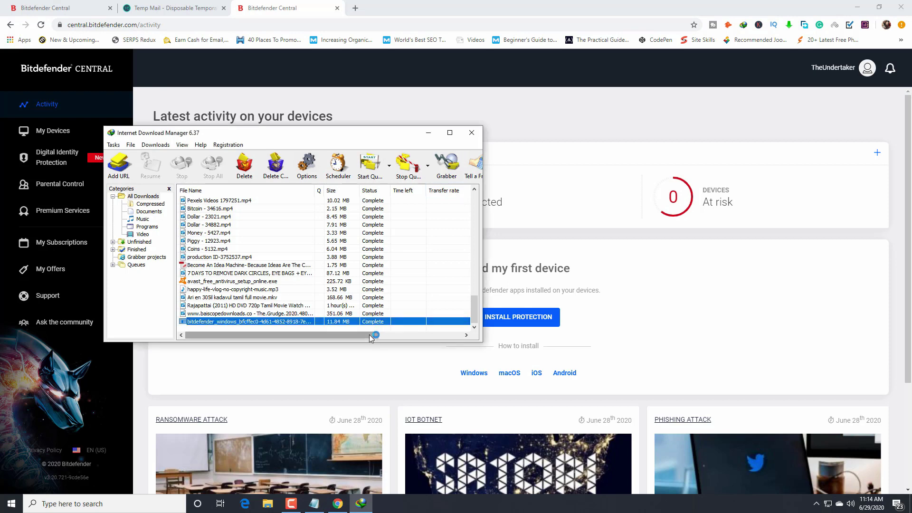
# - Close Internet Download Manager so the 500.2 MB Bitdefender 2020 package downloads
pyautogui.click(476, 135)
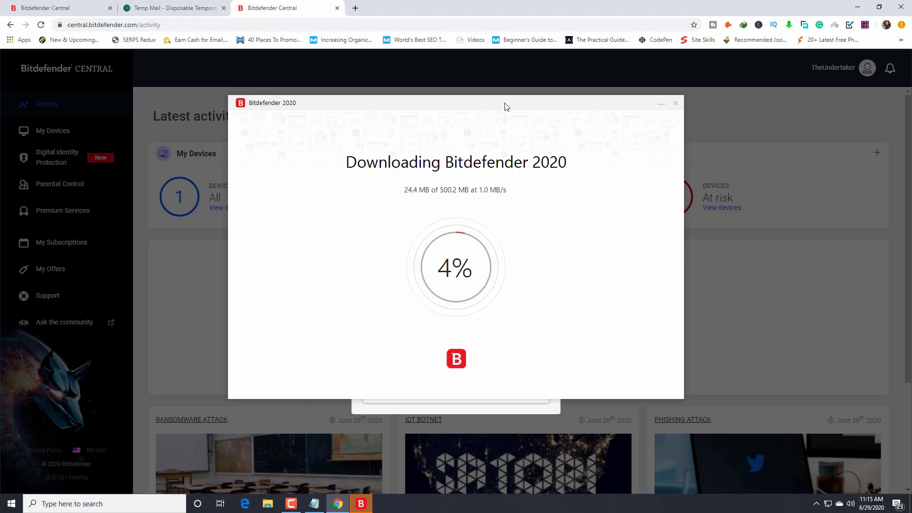
# - Close the website's Protect your devices dialog and re-centre the Bitdefender installer window
pyautogui.moveTo(505, 106); pyautogui.dragTo(767, 175)
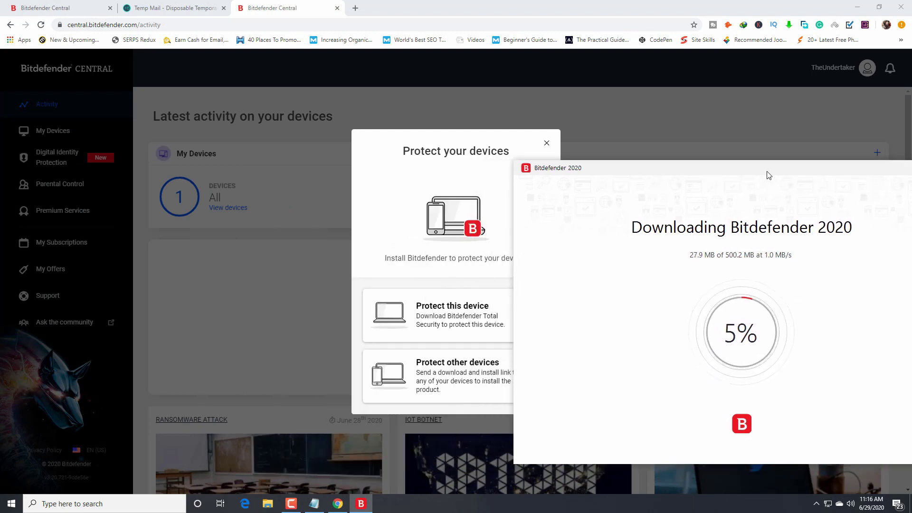
pyautogui.click(547, 143)
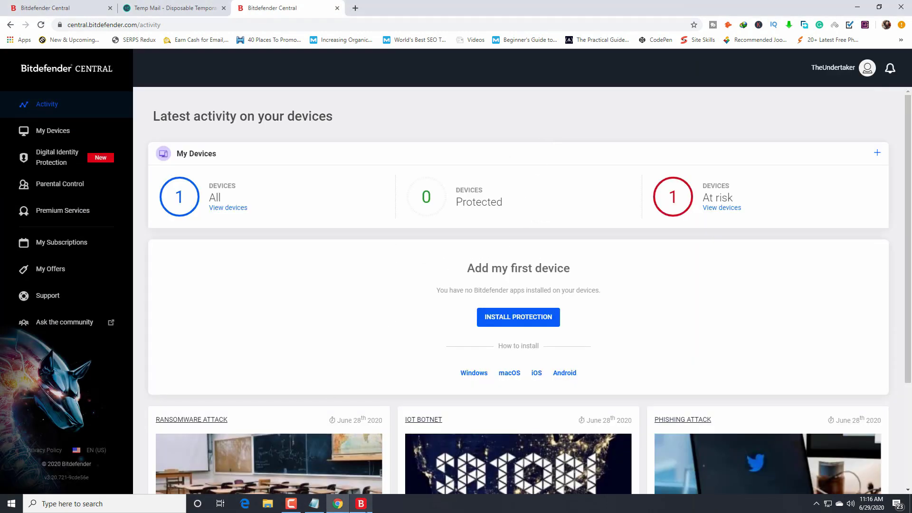
pyautogui.click(365, 510)
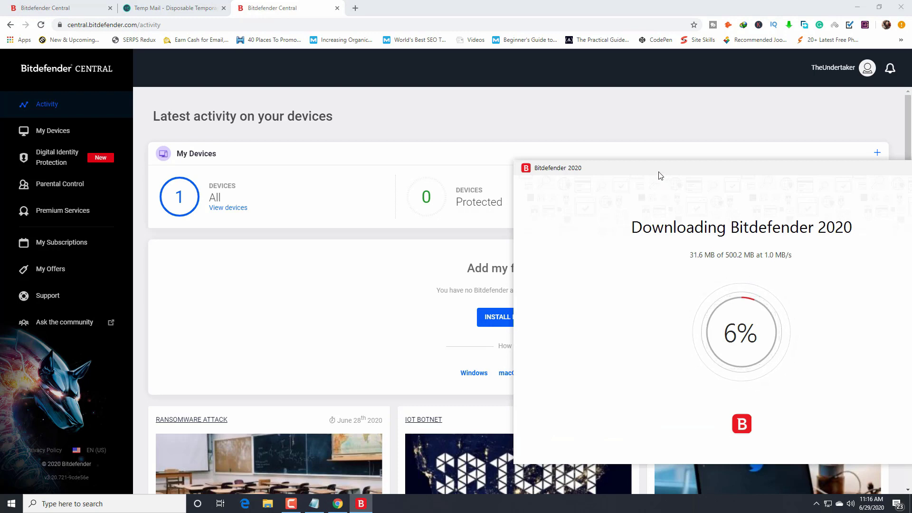
pyautogui.moveTo(622, 171); pyautogui.dragTo(359, 155)
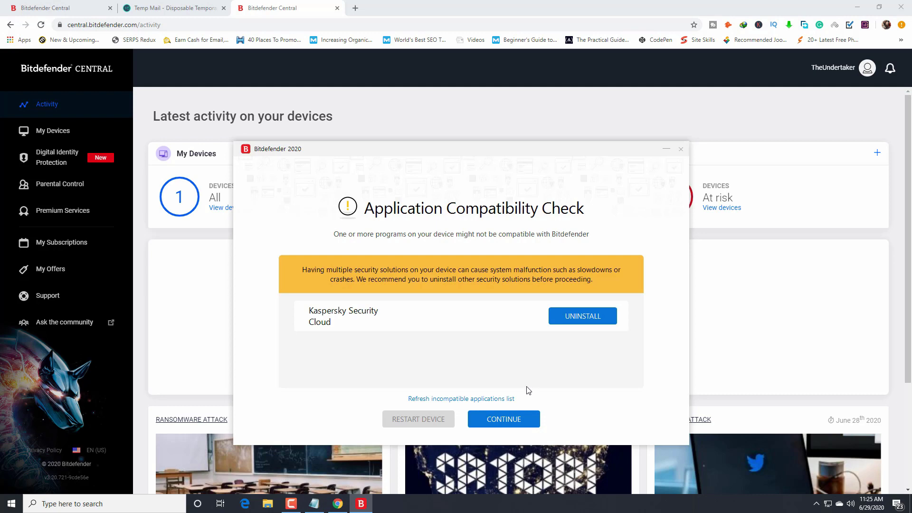
# - Continue the installation despite the Kaspersky Security Cloud incompatibility warning
pyautogui.click(517, 422)
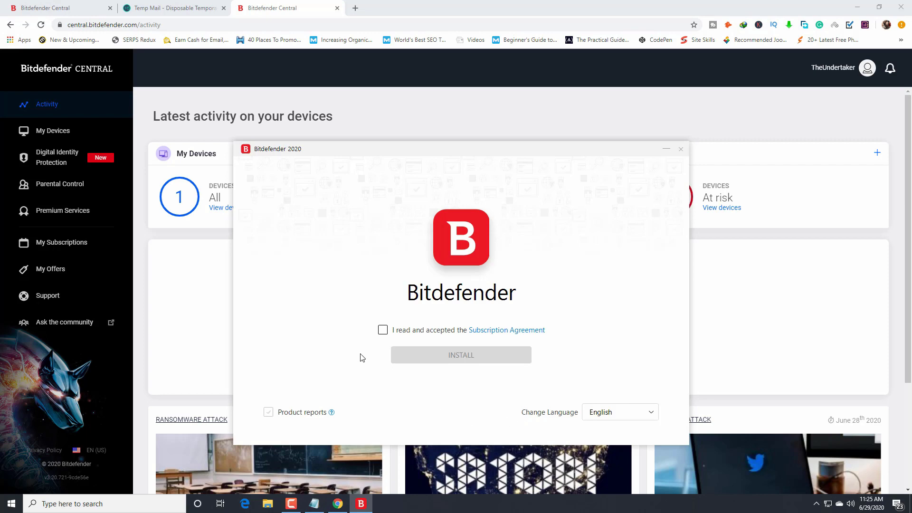
# - Accept the Subscription Agreement and install Bitdefender 2020
pyautogui.click(382, 330)
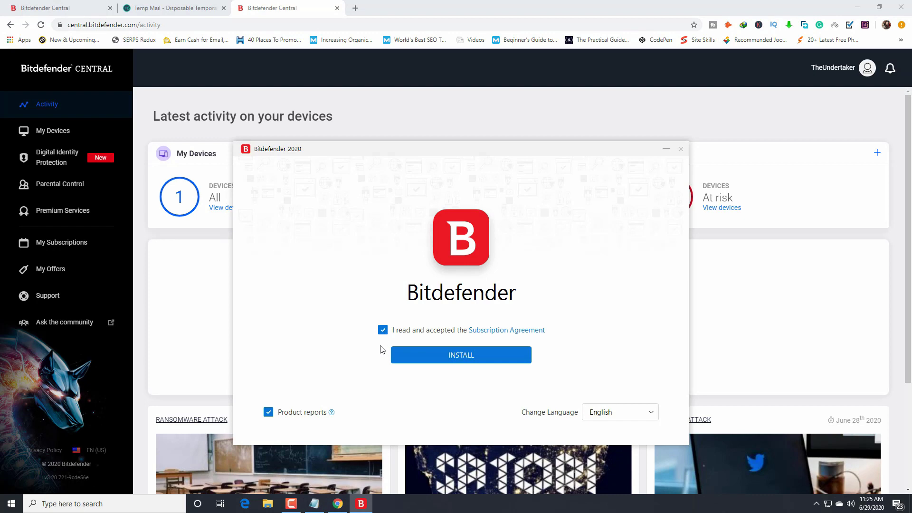
pyautogui.click(466, 361)
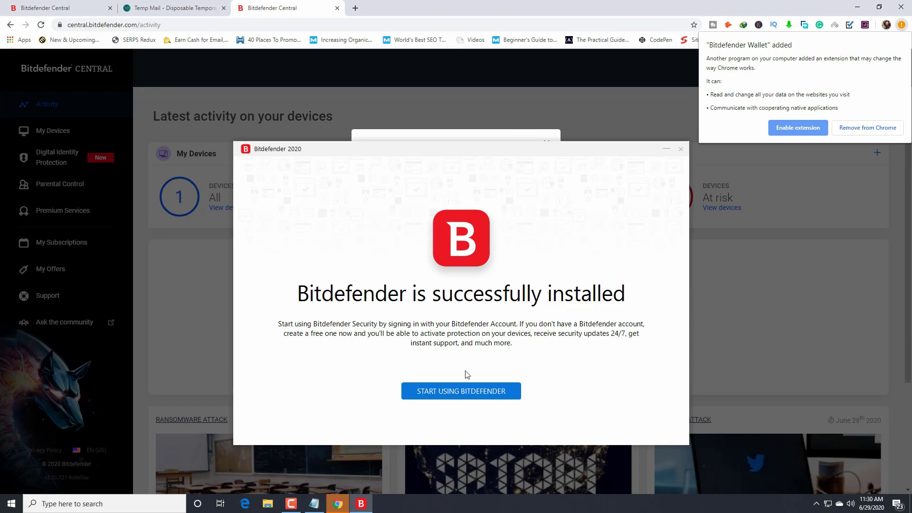
# - Start using Bitdefender, close the Protect your devices dialog and minimize Chrome
pyautogui.click(456, 391)
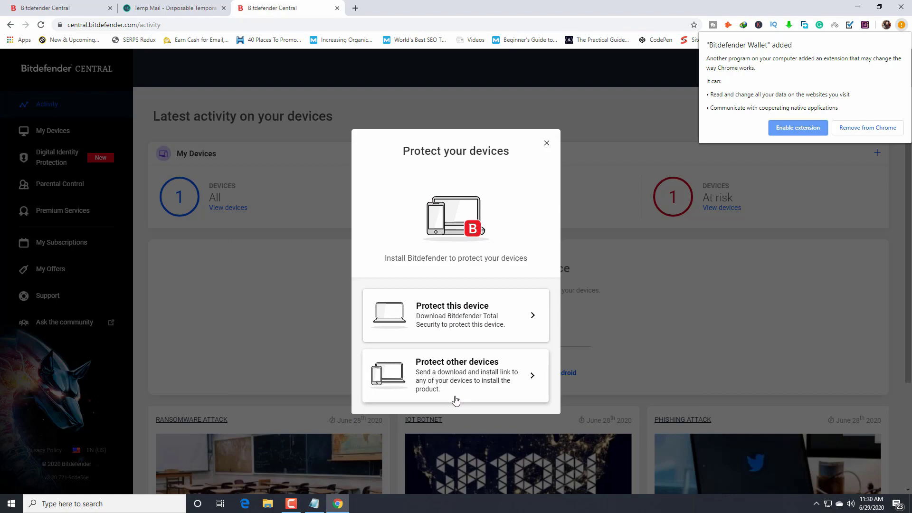
pyautogui.click(546, 143)
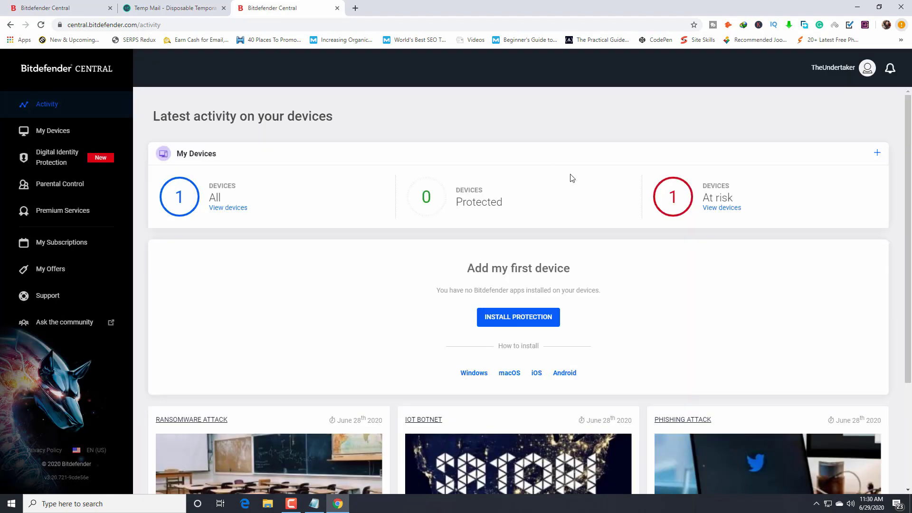
pyautogui.click(856, 10)
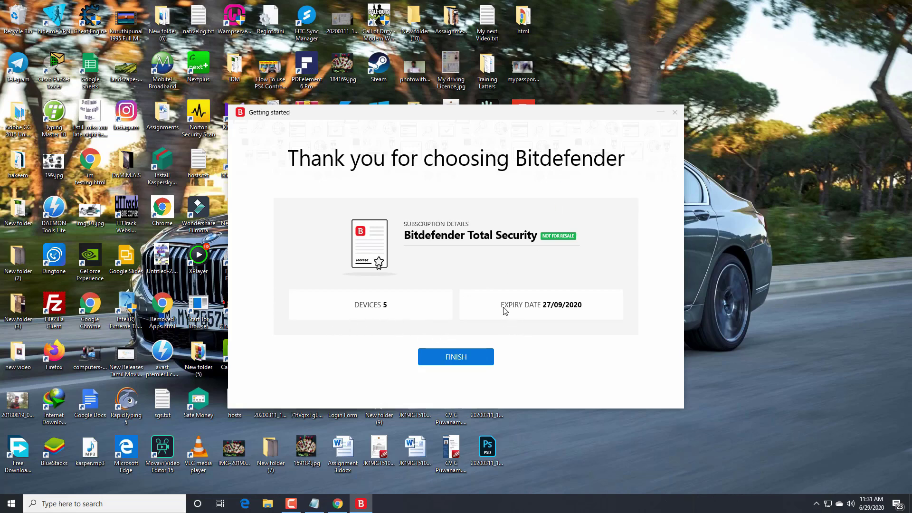
# - Finish the Getting started window to reach the Total Security dashboard
pyautogui.click(454, 362)
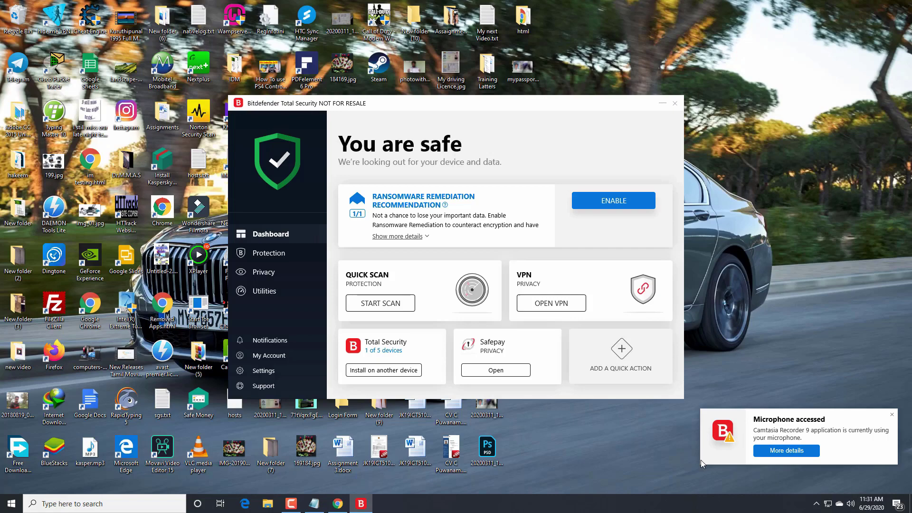
# - Dismiss the microphone notification, complete the dashboard tour, and enable Ransomware Remediation
pyautogui.click(892, 415)
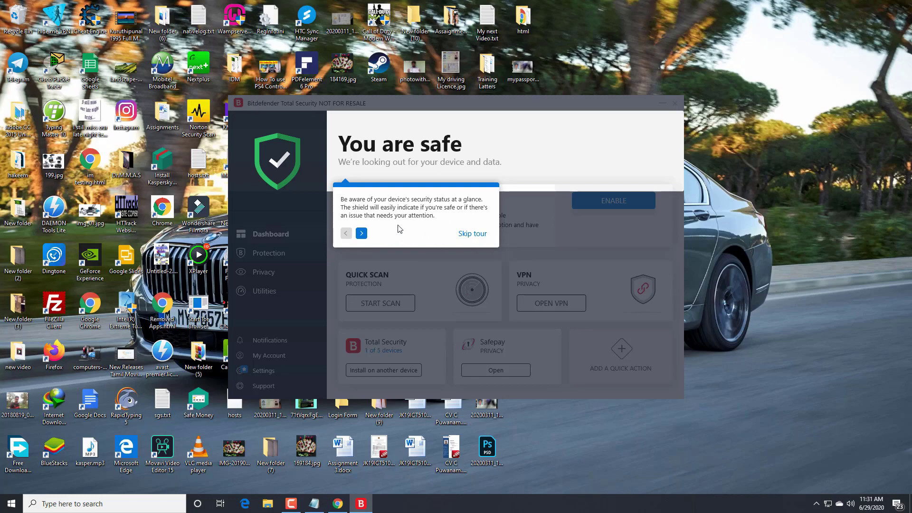
pyautogui.click(361, 233)
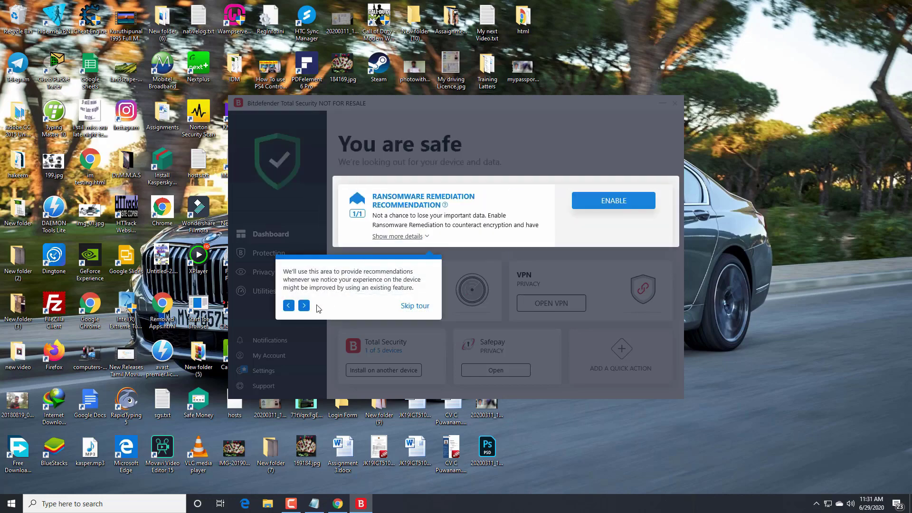
pyautogui.click(304, 305)
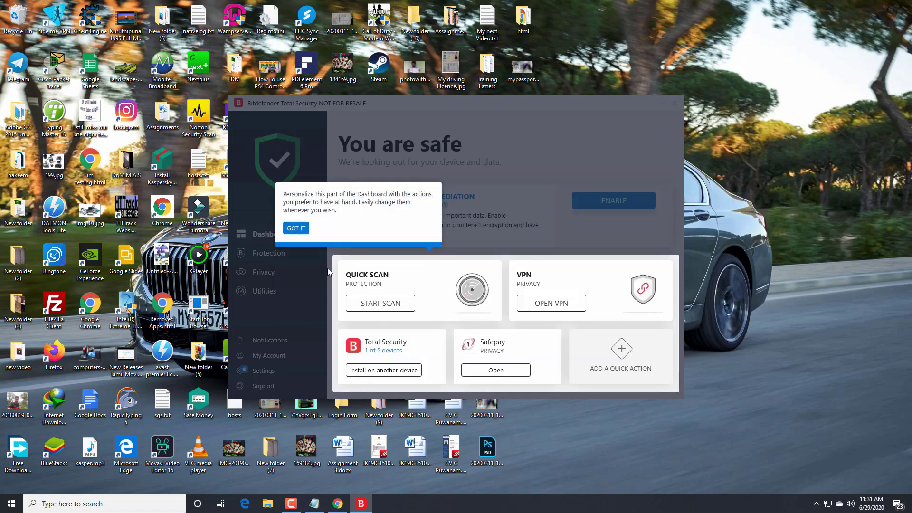
pyautogui.click(286, 227)
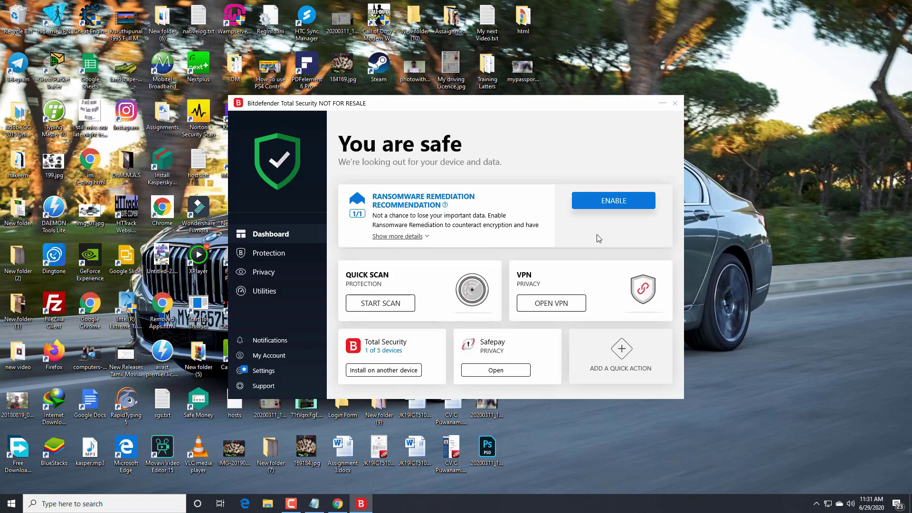
pyautogui.click(614, 201)
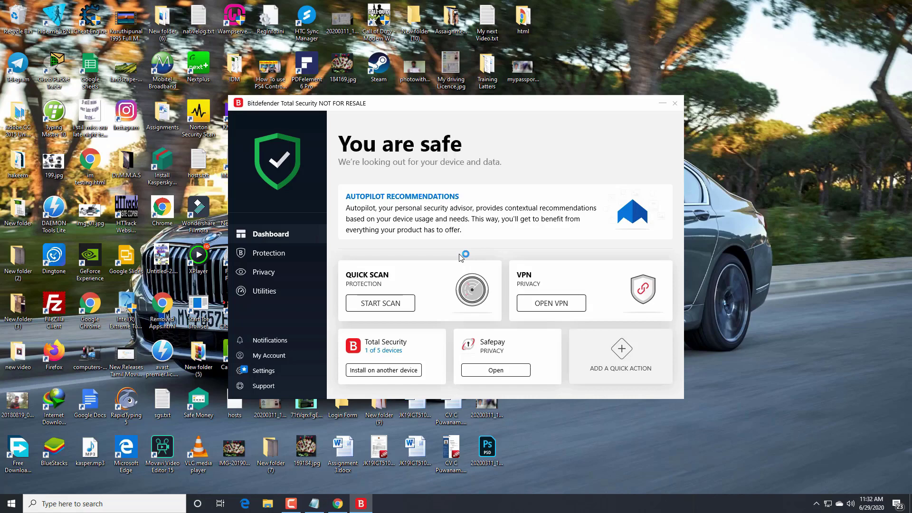
# - Go to My Account to view the Total Security 90-day subscription
pyautogui.click(264, 361)
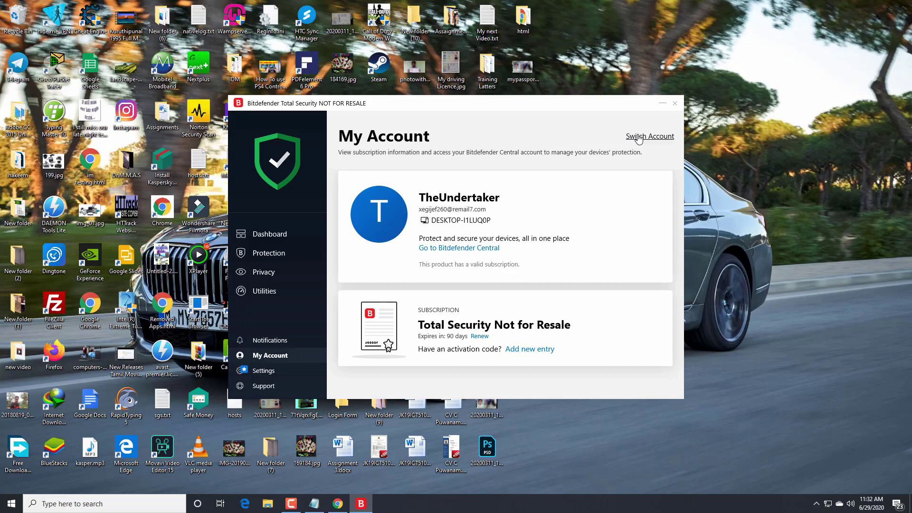
# - Open the switch-account sign-in prompt, then close it to return to My Account
pyautogui.click(639, 137)
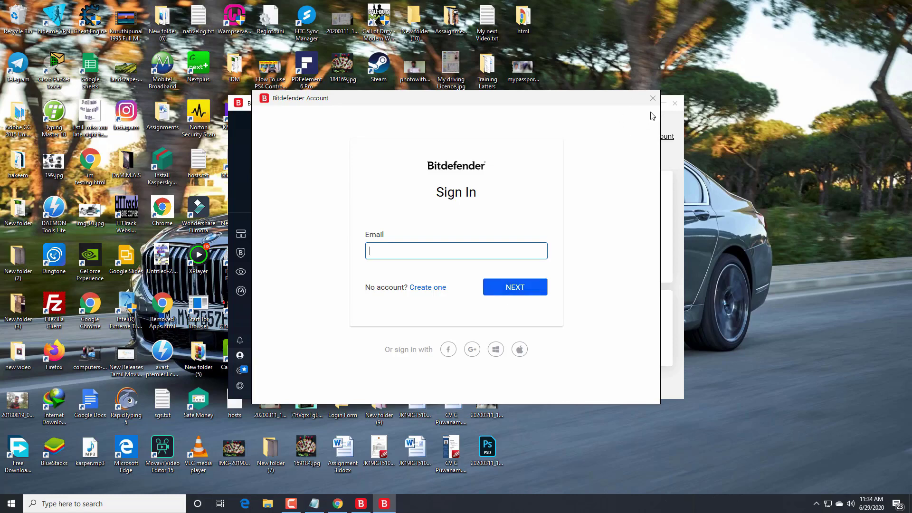
pyautogui.click(653, 100)
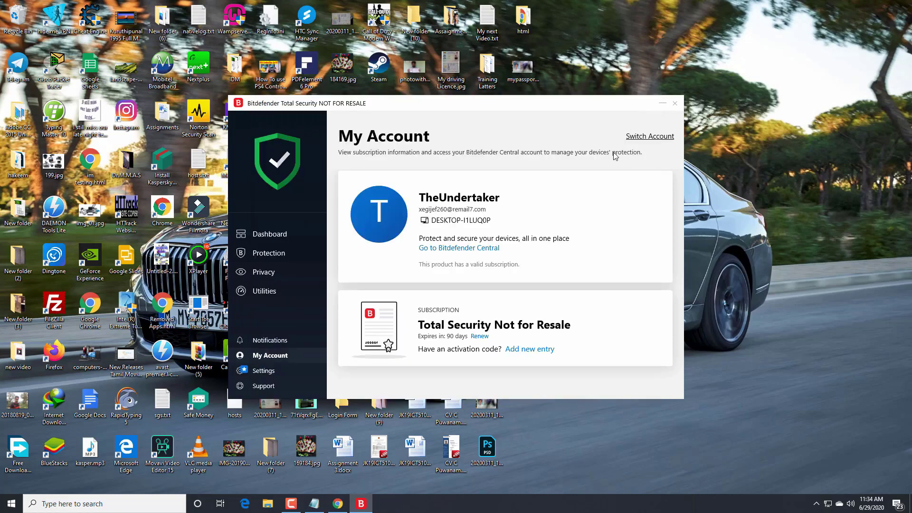